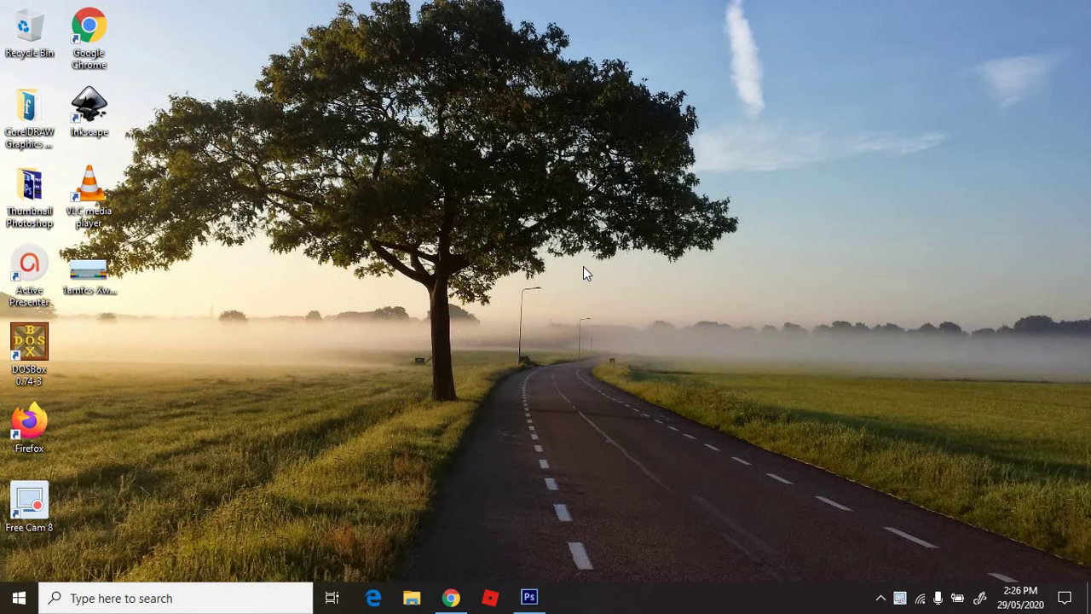
Restore the Photoshop window with the apple-on-teal photo from the taskbar.
left_click(528, 600)
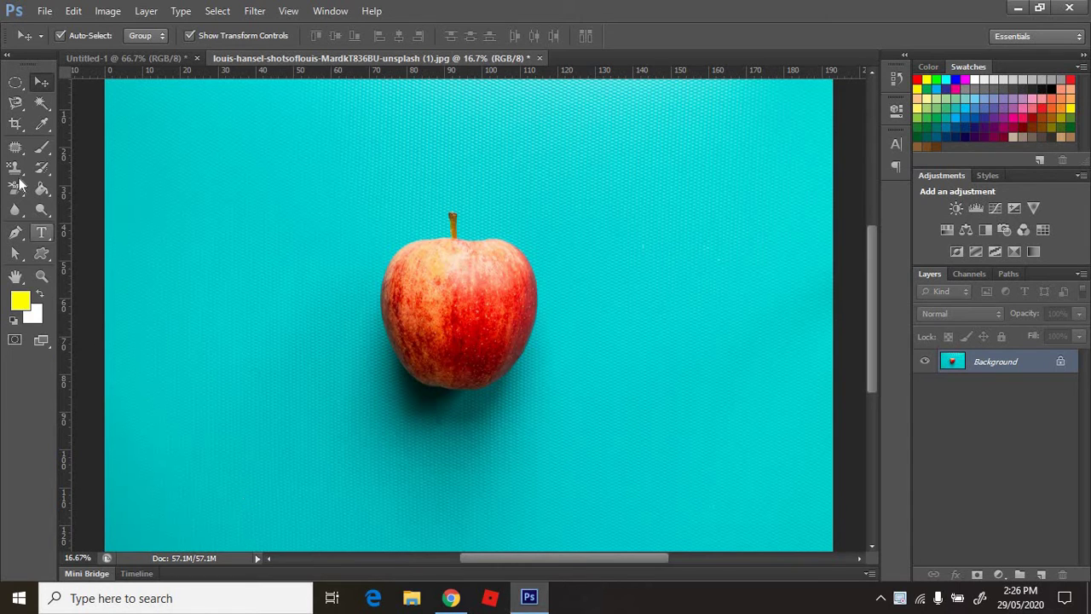
Choose the Clone Stamp Tool, try a test stroke on the apple, then undo it.
left_click_drag(19, 177, 96, 172)
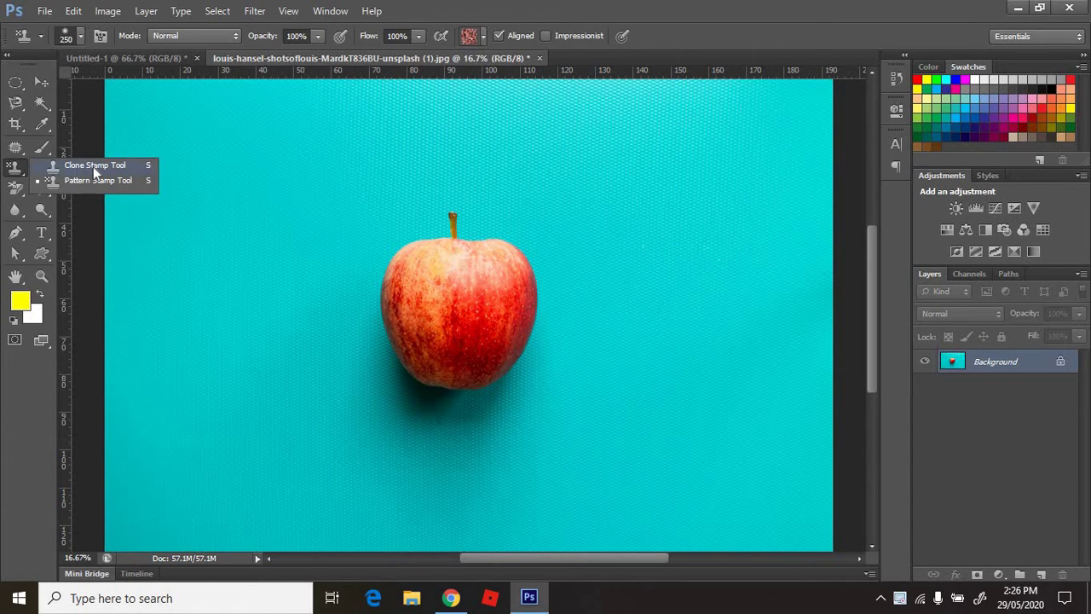
left_click(104, 171)
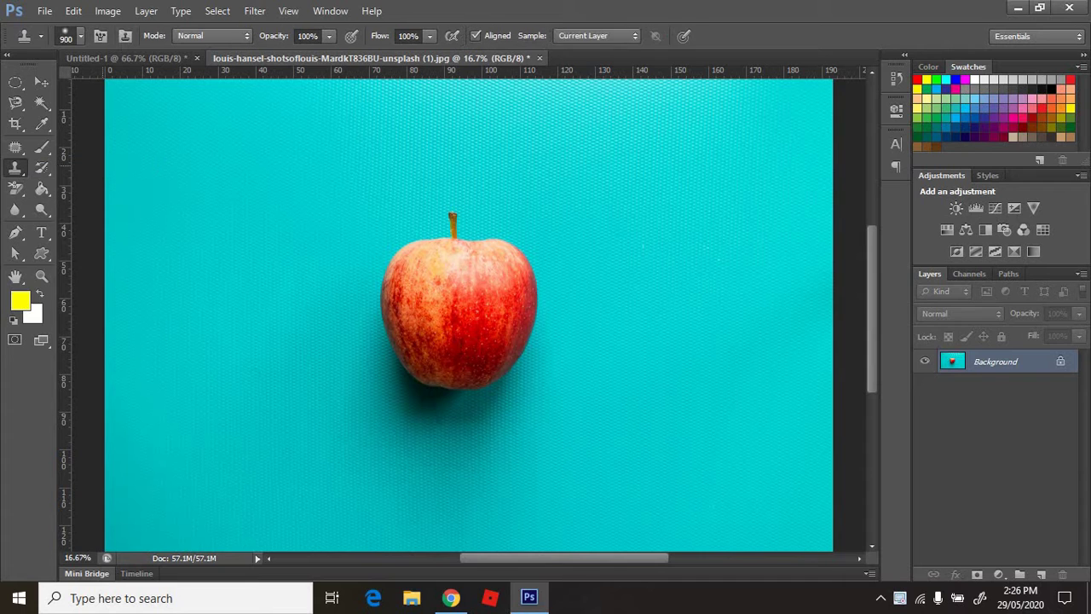
mouse_move(409, 281)
left_mouse_down()
mouse_move(477, 337)
mouse_move(458, 314)
left_mouse_up()
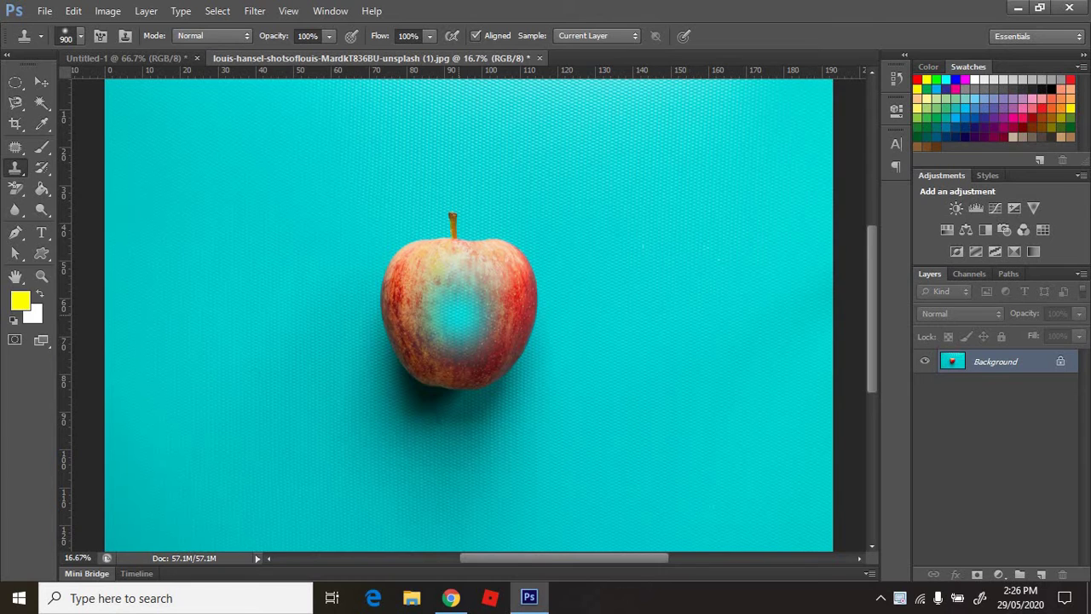
key("ctrl+z")
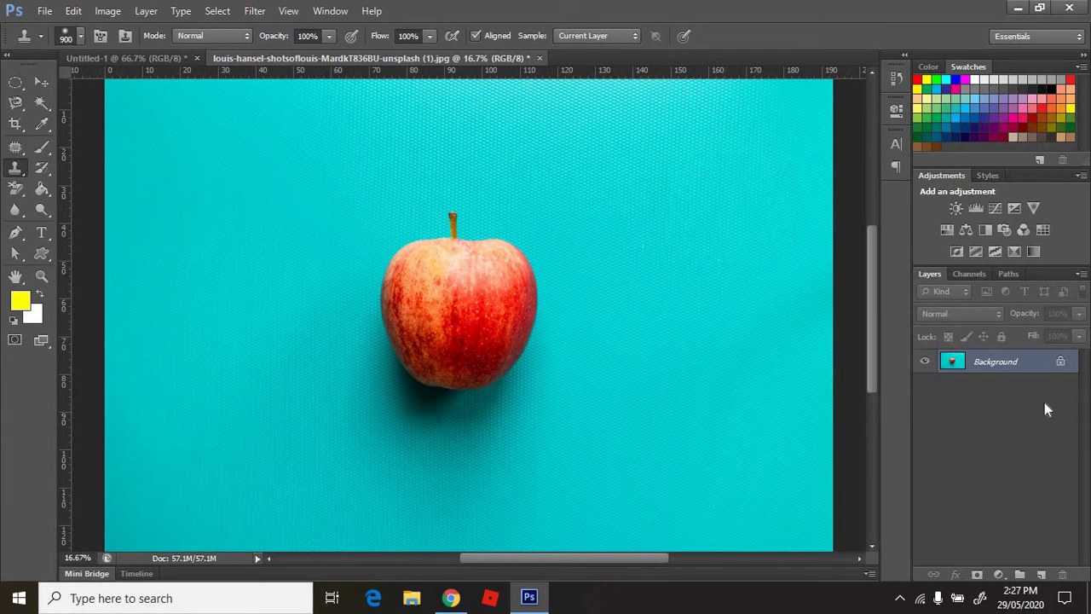
Clone a second apple to the upper right on new Layer 1, then add Layer 2.
left_click(1040, 573)
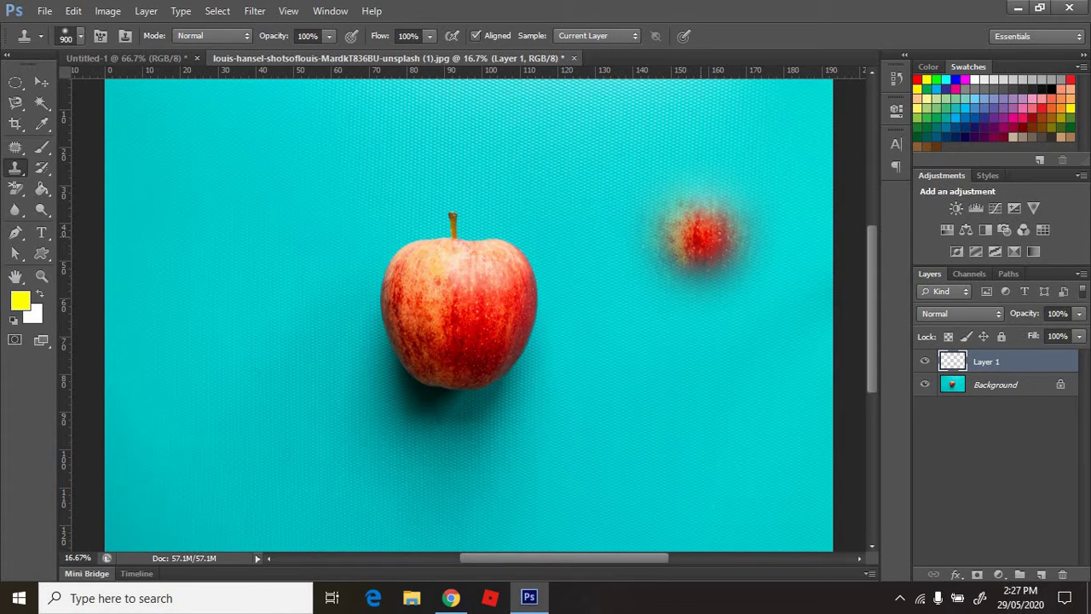
mouse_move(699, 234)
left_mouse_down()
mouse_move(722, 168)
mouse_move(763, 261)
mouse_move(664, 164)
left_mouse_up()
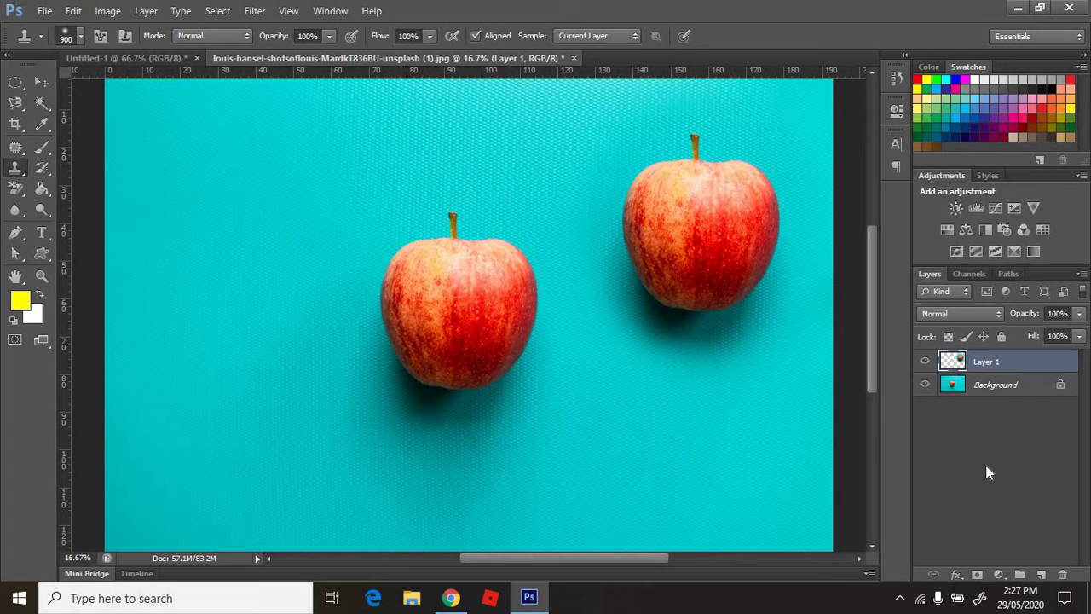
left_click(1043, 575)
left_click(690, 404)
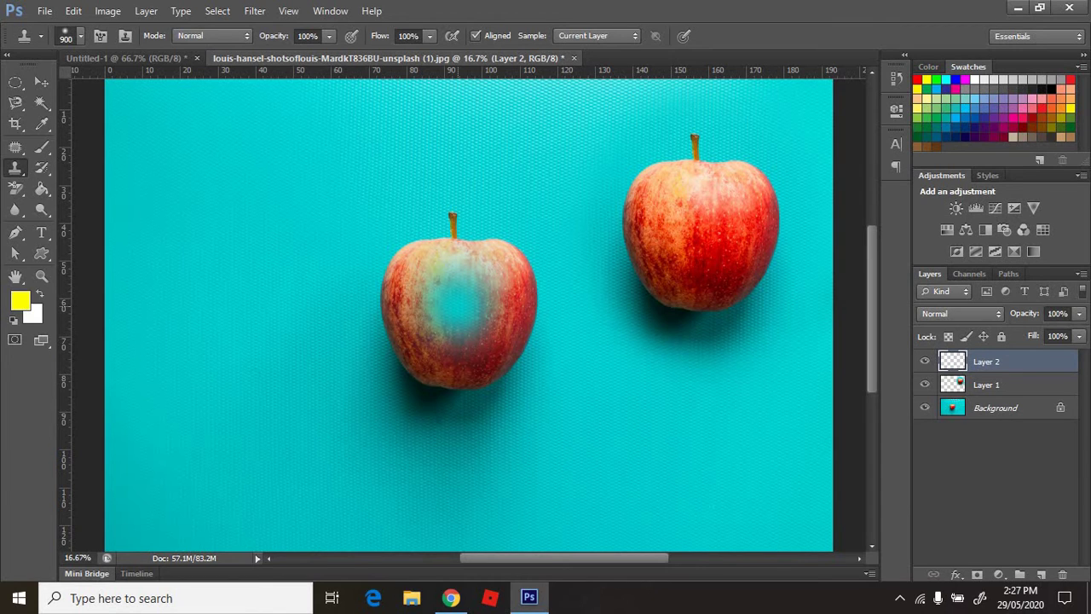
Undo the stray patches on the original apple and clone a third apple onto Layer 2's upper left.
key("ctrl+z")
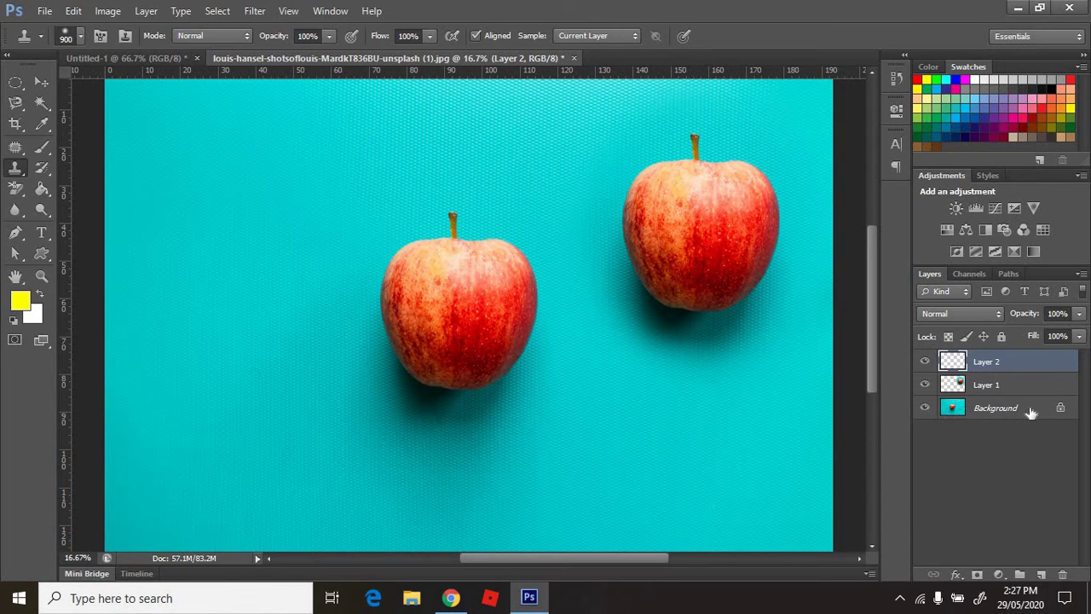
left_click(1032, 412)
left_click_drag(503, 333, 435, 273)
left_click_drag(464, 307, 476, 334)
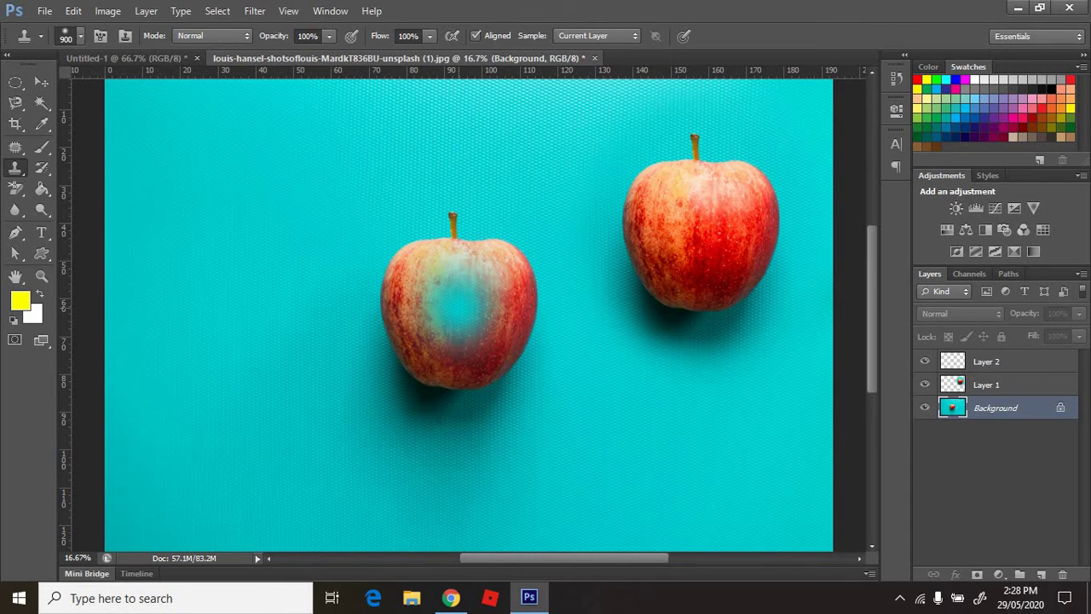
key("ctrl+z")
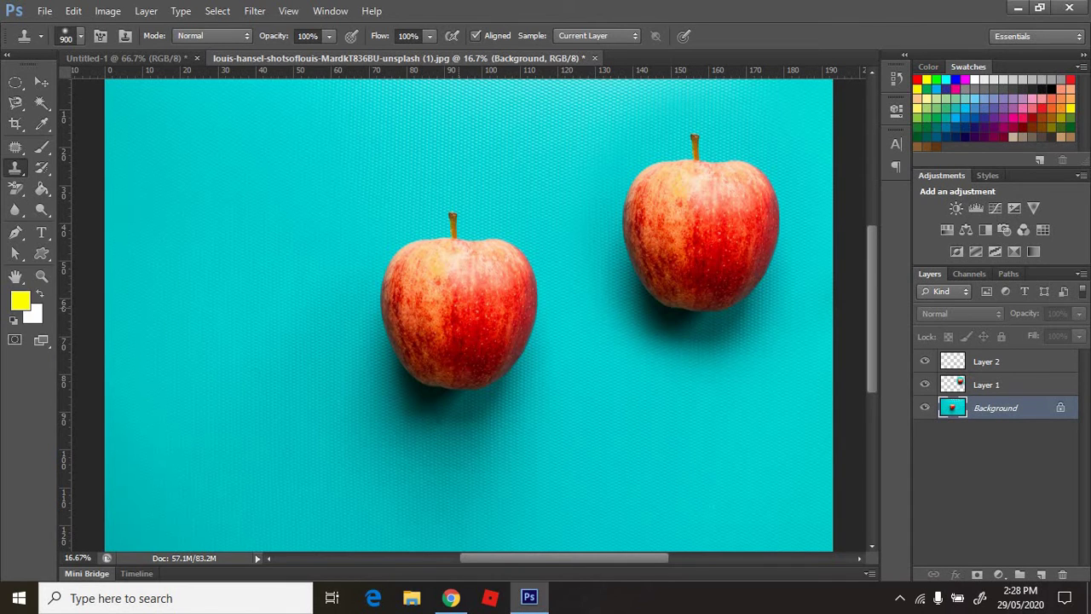
left_click(1004, 364)
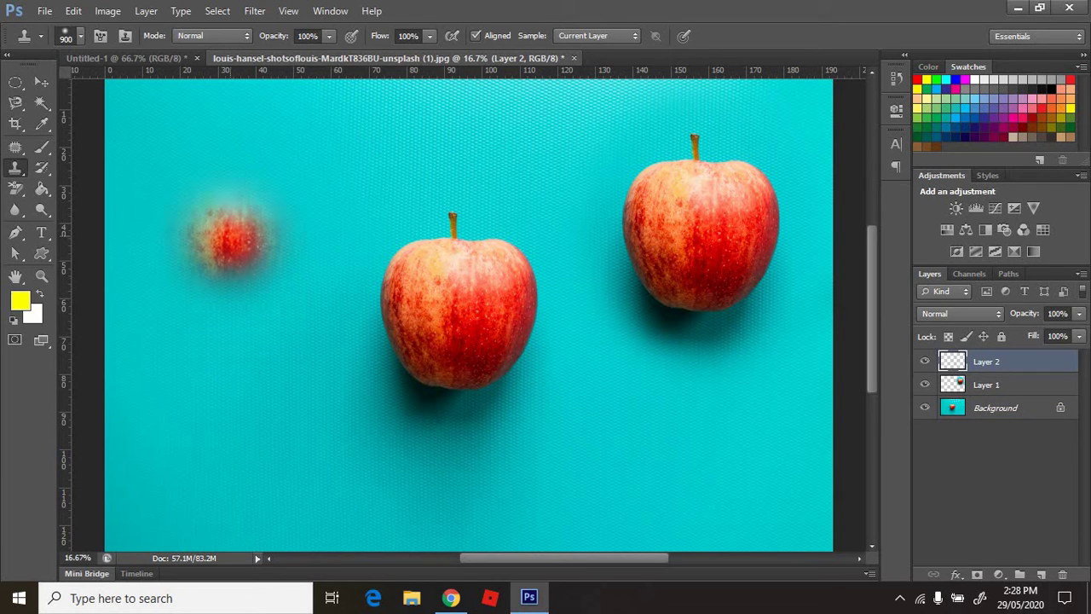
mouse_move(273, 183)
left_mouse_down()
mouse_move(230, 281)
mouse_move(161, 222)
left_mouse_up()
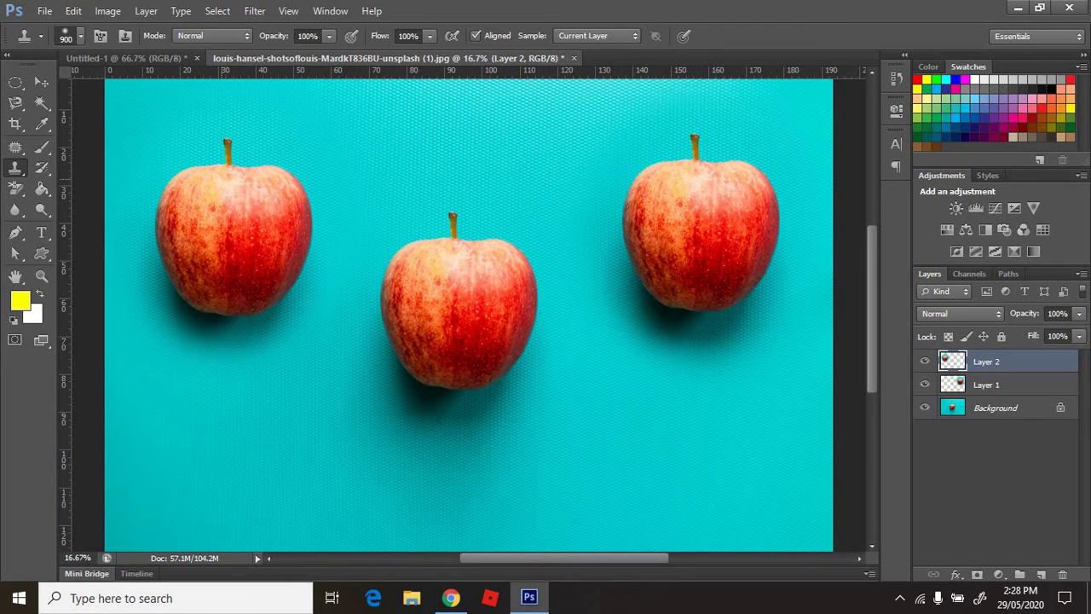
Move the Layer 1 and Layer 2 apples down into an evenly spaced row.
left_click(40, 81)
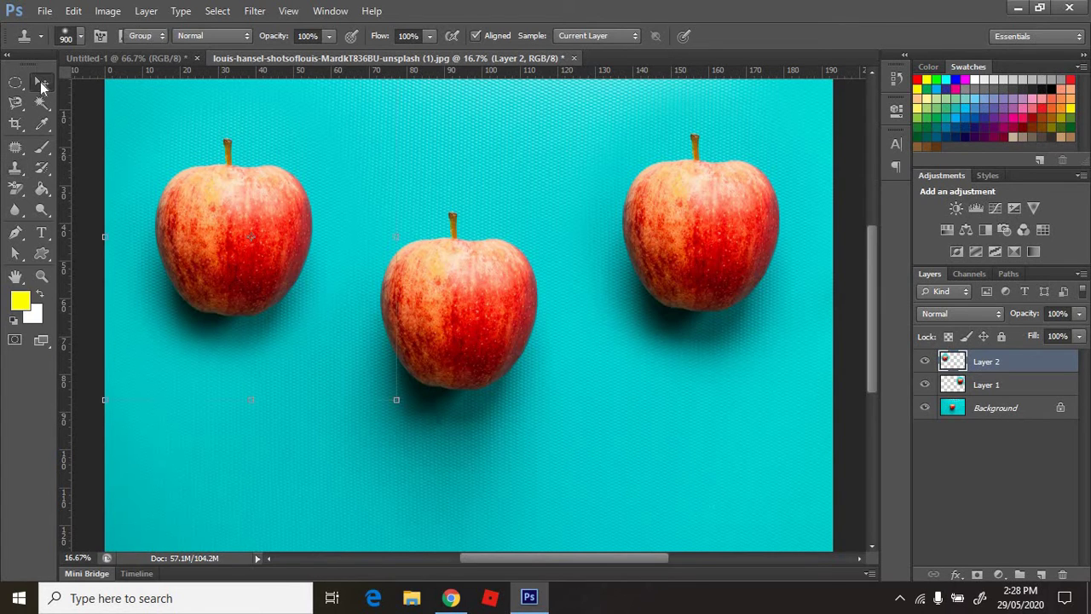
left_click(838, 373)
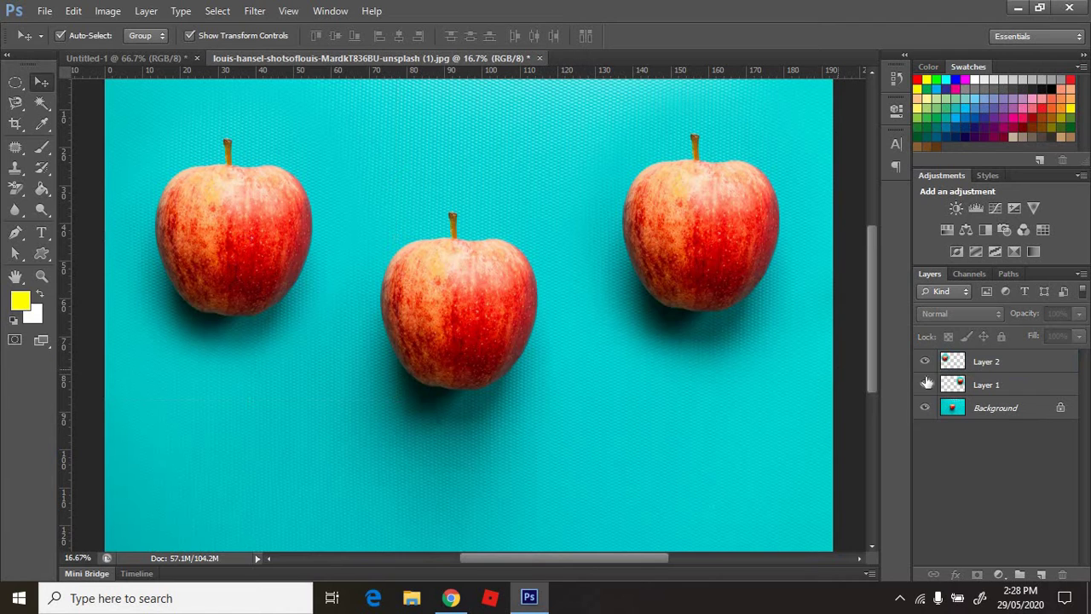
left_click(984, 385)
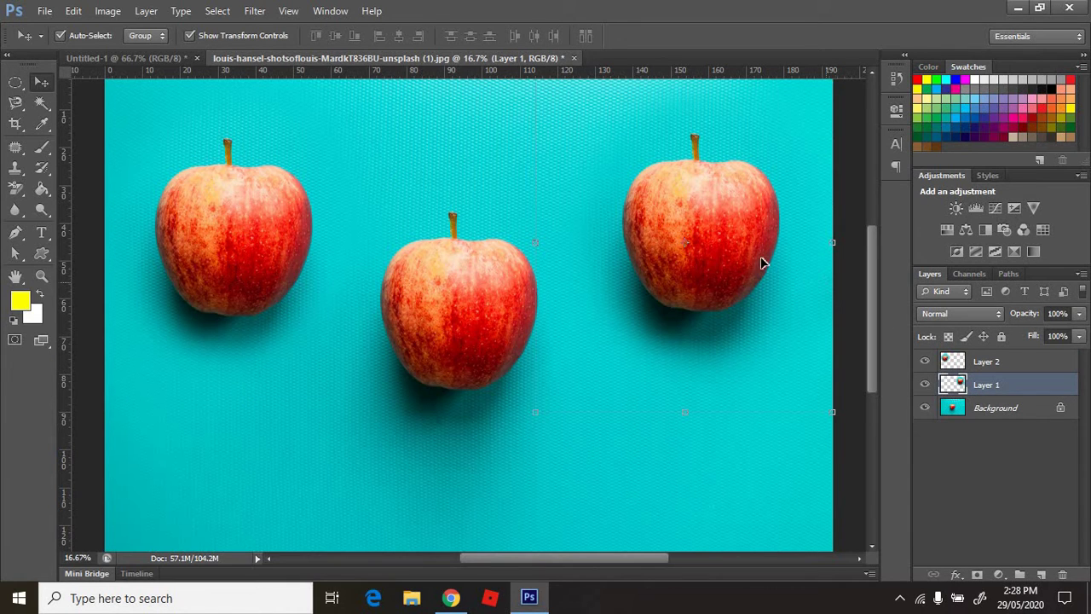
mouse_move(732, 256)
left_mouse_down()
mouse_move(675, 316)
mouse_move(704, 335)
left_mouse_up()
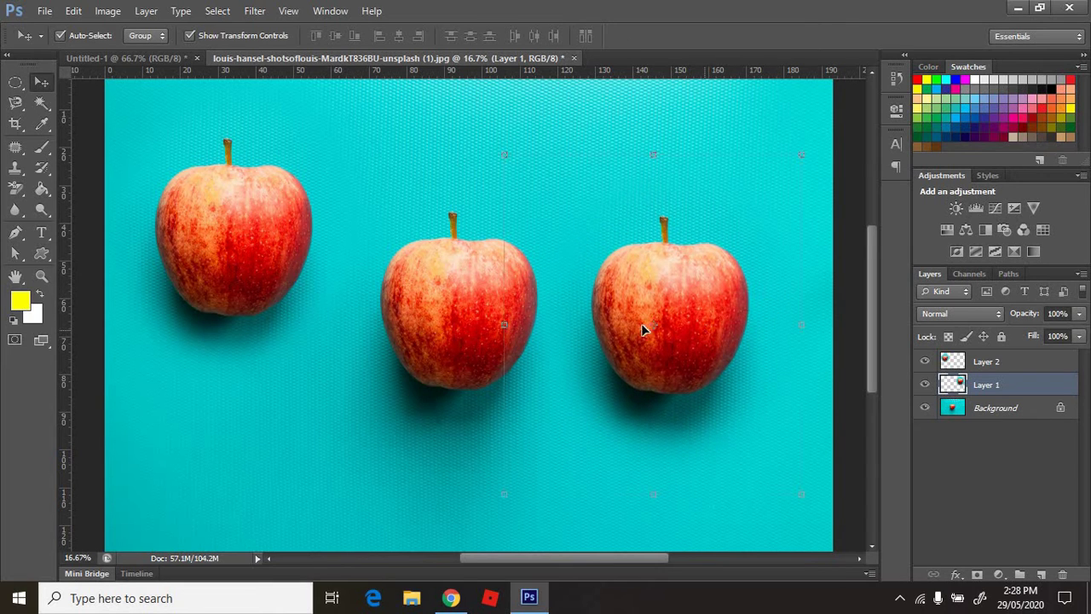
left_click_drag(218, 249, 237, 327)
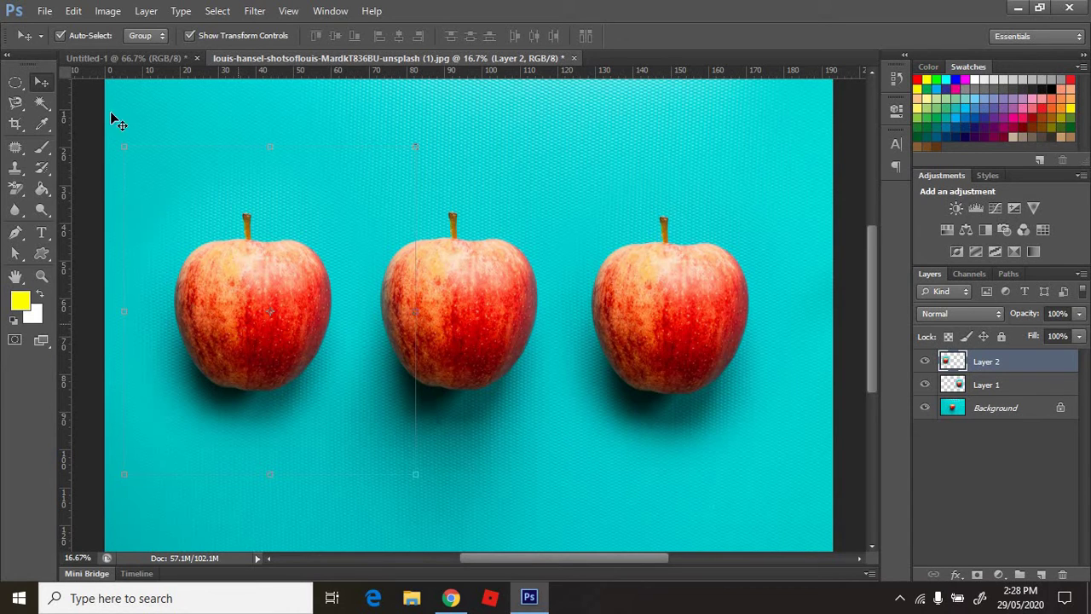
Make Untitled-1 active and set up the Pattern Stamp Tool with the Stones pattern.
left_click(144, 58)
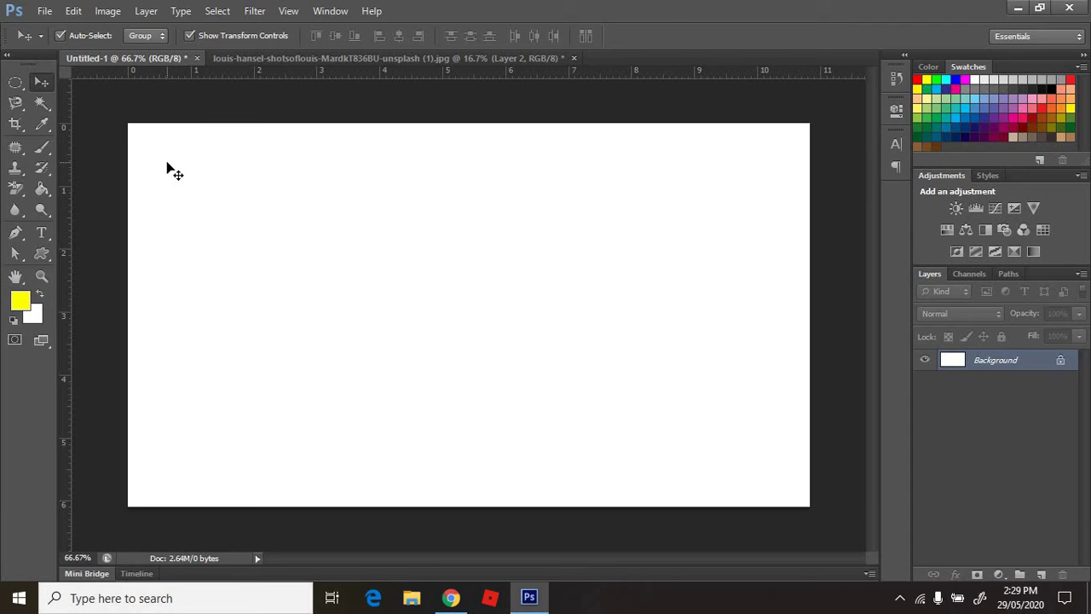
left_click(15, 170)
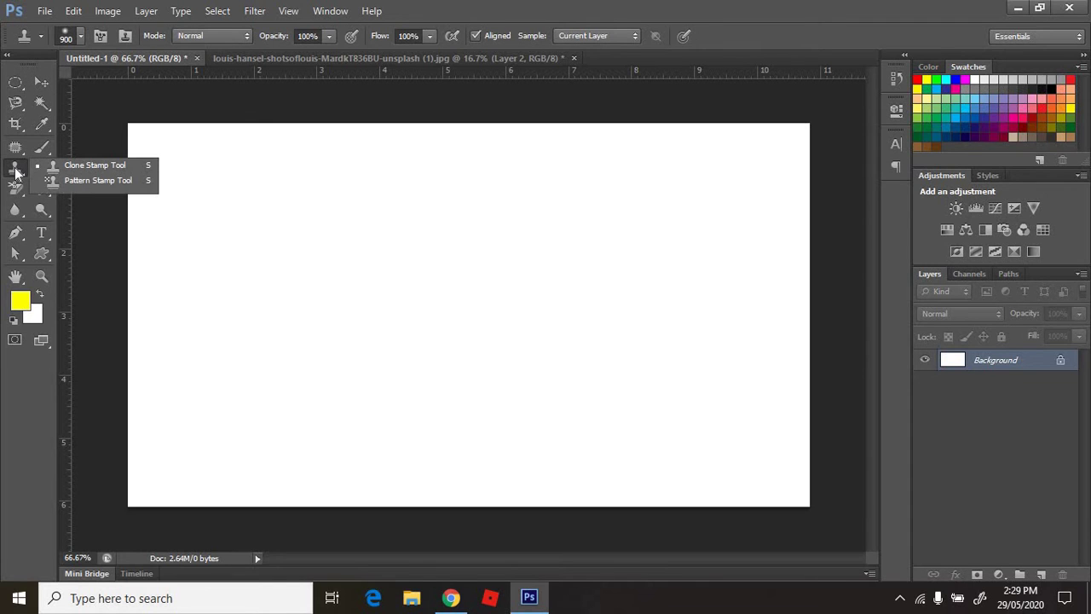
left_click(84, 181)
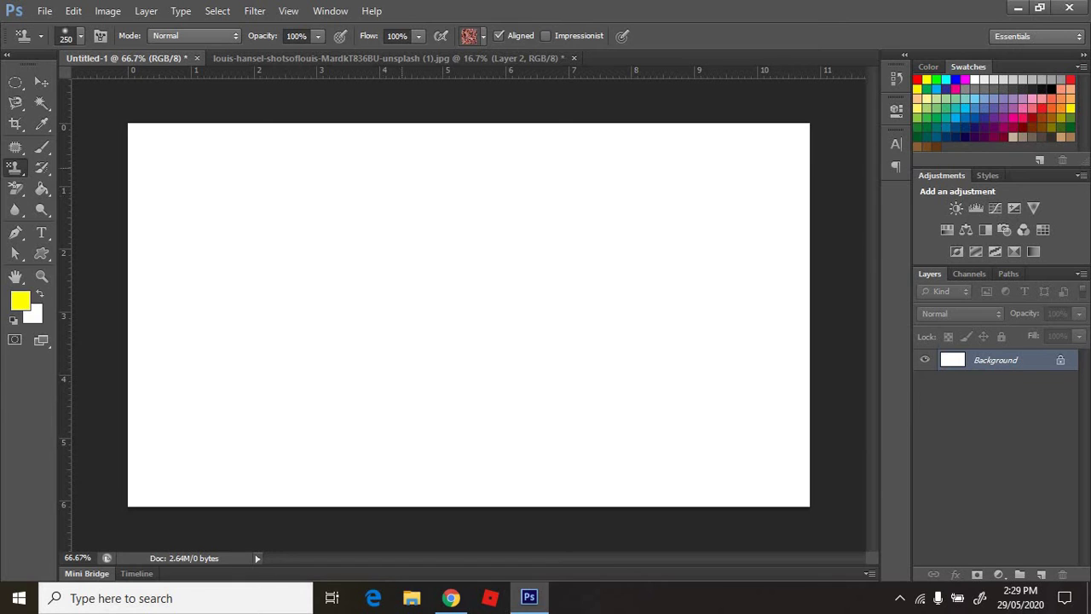
left_click(483, 36)
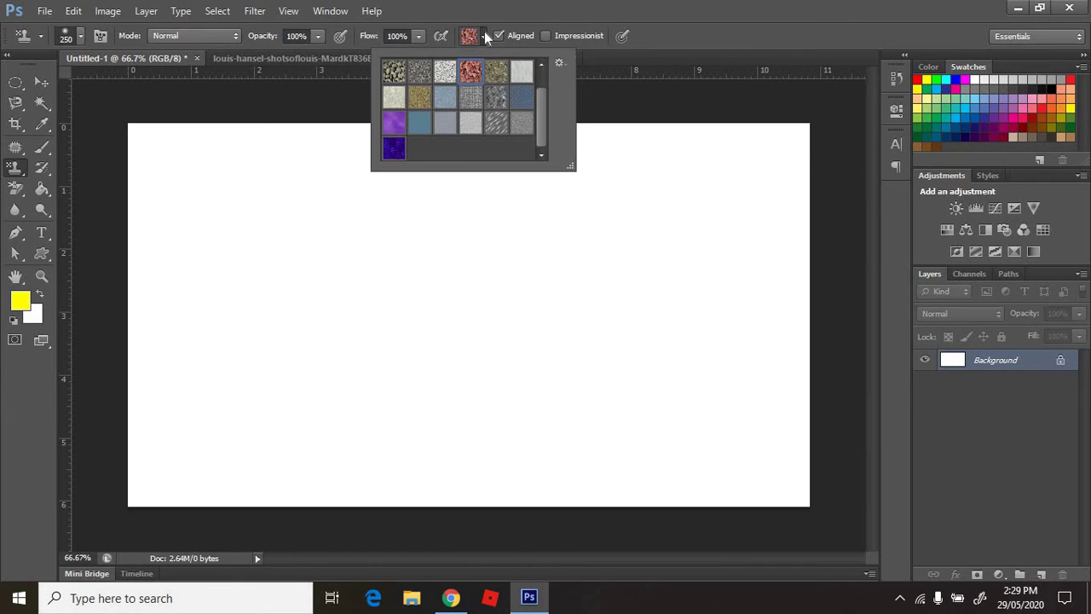
left_click(395, 73)
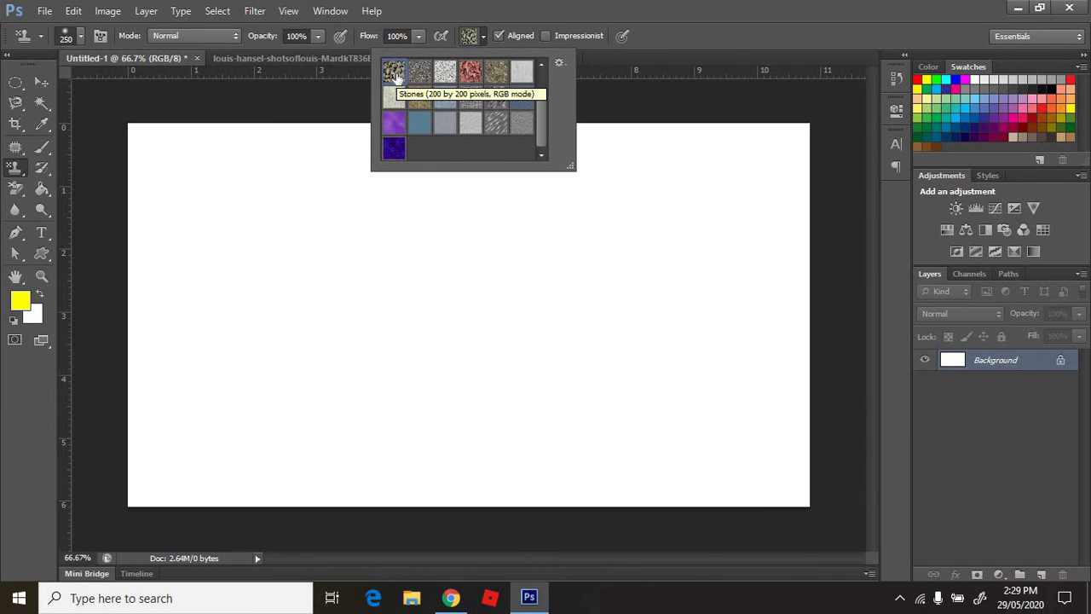
Paint a soft-edged round patch of Stones pattern near the canvas's left edge.
double_click(395, 73)
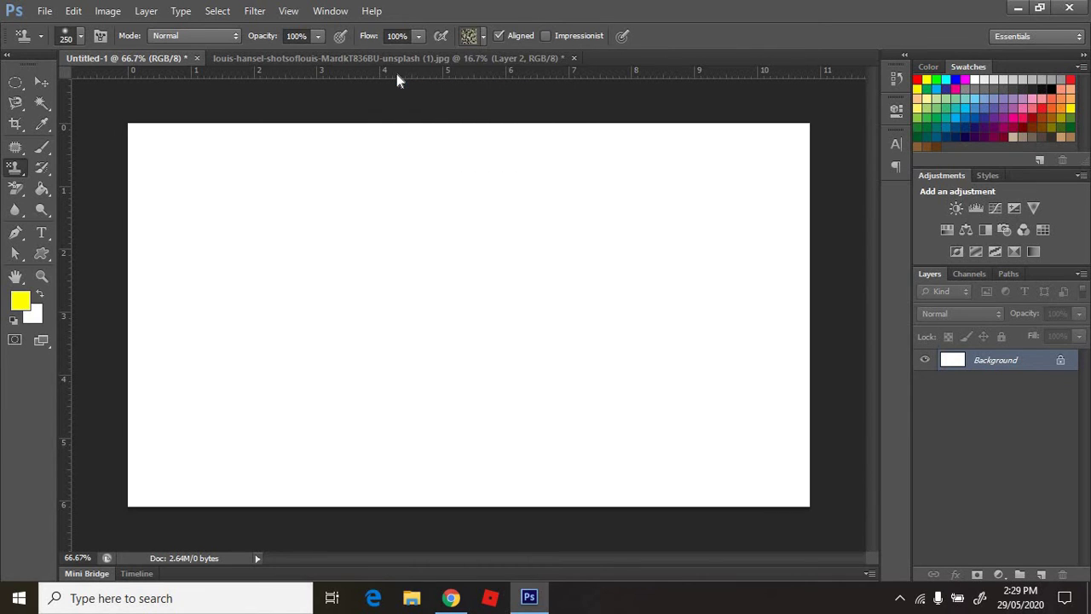
left_click(233, 278)
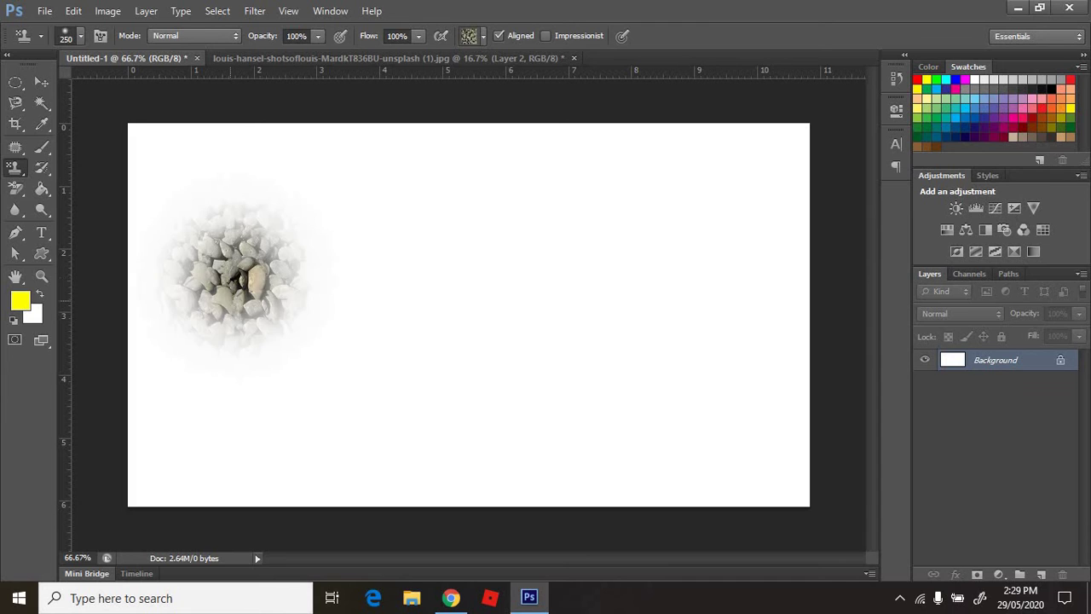
mouse_move(234, 299)
left_mouse_down()
mouse_move(251, 272)
mouse_move(204, 269)
mouse_move(232, 298)
mouse_move(308, 278)
mouse_move(175, 281)
mouse_move(221, 221)
mouse_move(214, 349)
mouse_move(196, 230)
left_mouse_up()
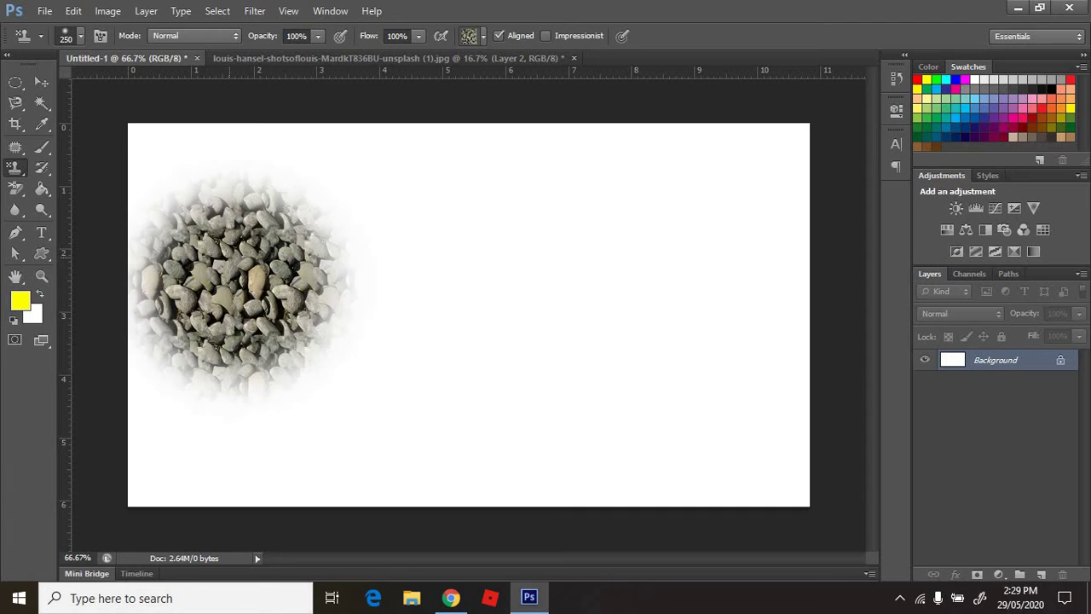
mouse_move(278, 250)
left_mouse_down()
mouse_move(306, 328)
mouse_move(193, 364)
left_mouse_up()
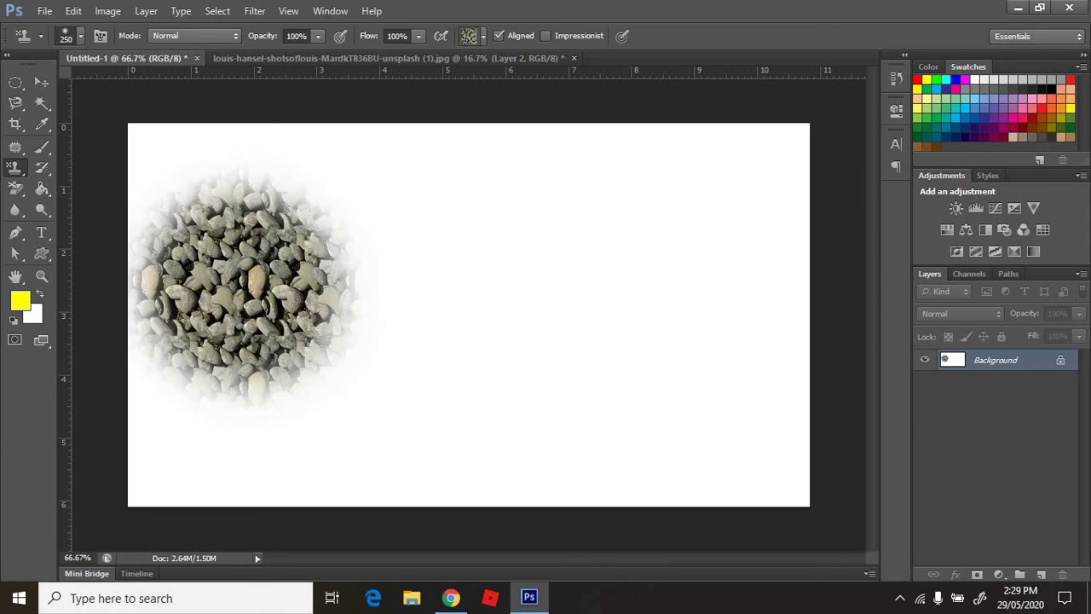
left_click(1042, 576)
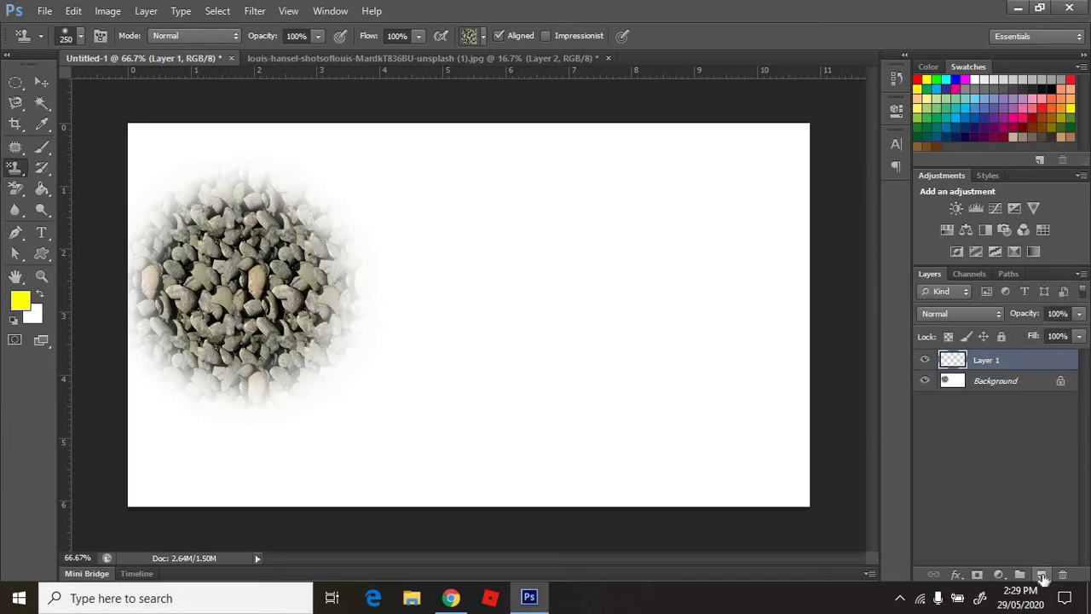
left_click(481, 34)
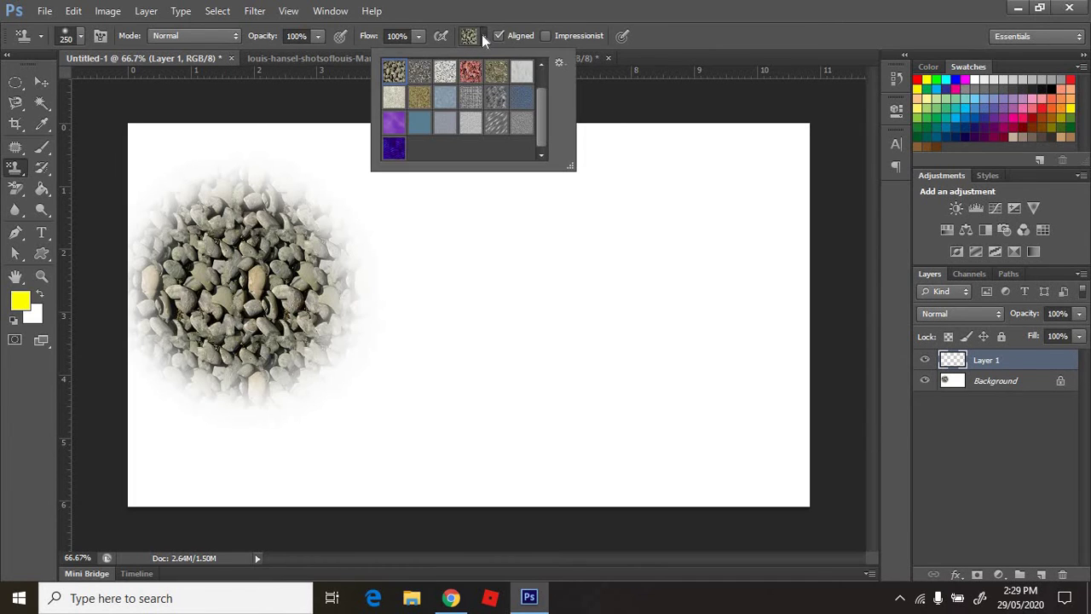
left_click(496, 98)
left_click(496, 98)
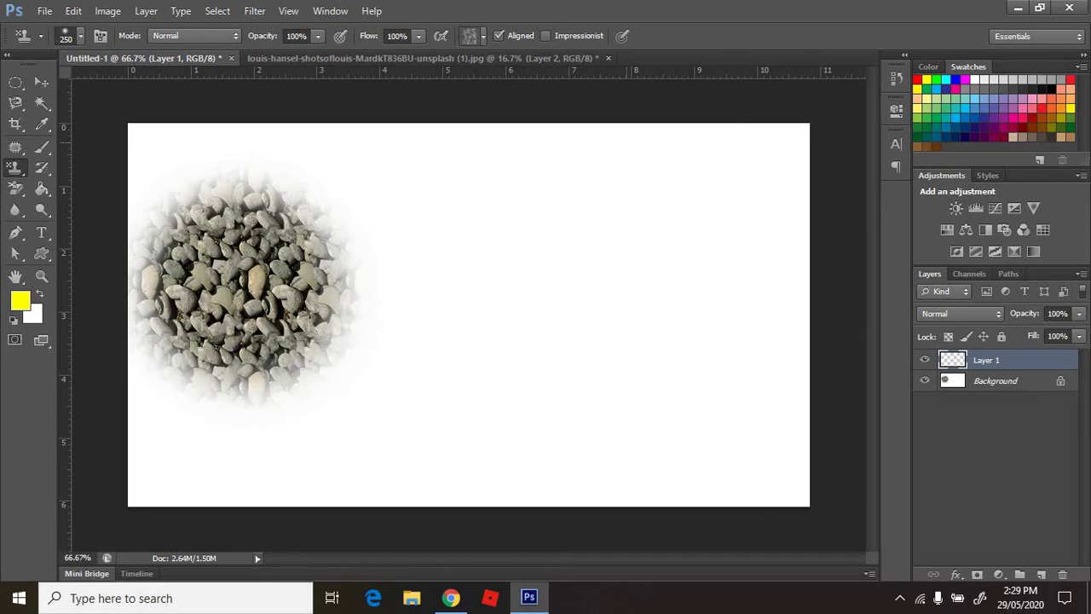
mouse_move(696, 192)
left_mouse_down()
mouse_move(733, 208)
mouse_move(754, 192)
left_mouse_up()
mouse_move(740, 234)
left_mouse_down()
mouse_move(700, 262)
mouse_move(698, 155)
mouse_move(726, 290)
mouse_move(622, 227)
left_mouse_up()
left_click_drag(648, 179, 733, 140)
left_click_drag(611, 204, 733, 141)
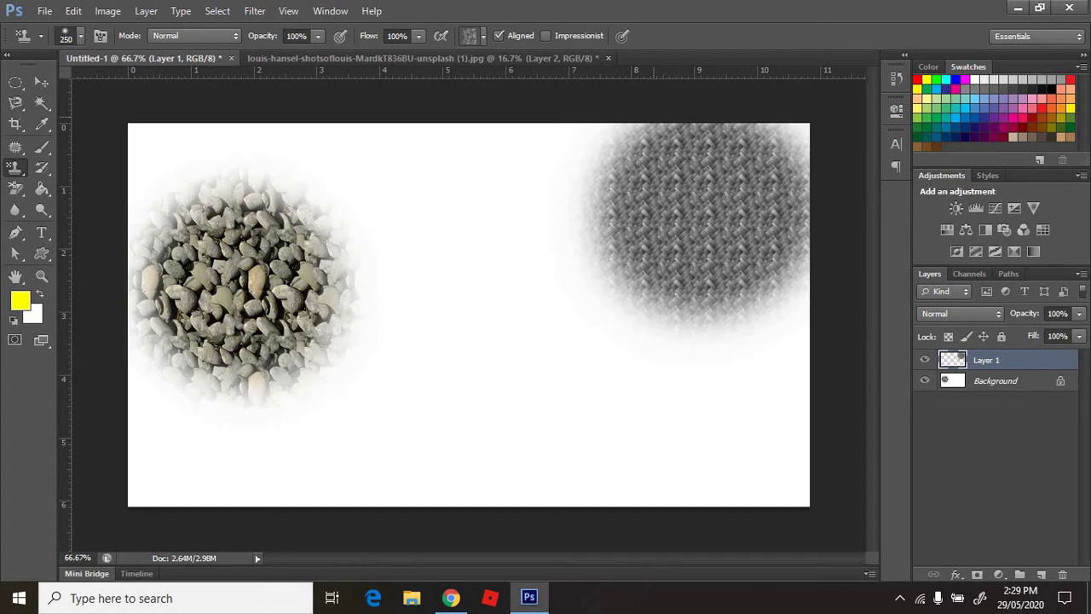
Draw a 468 × 520 px yellow Square Frame custom shape between the two circles.
left_click(47, 261)
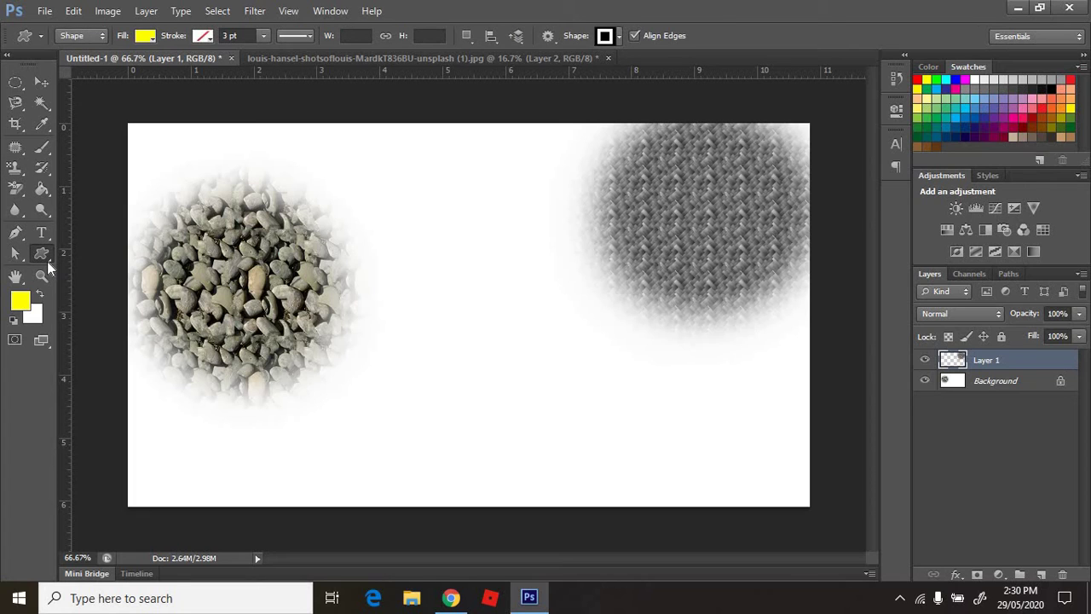
right_click(47, 261)
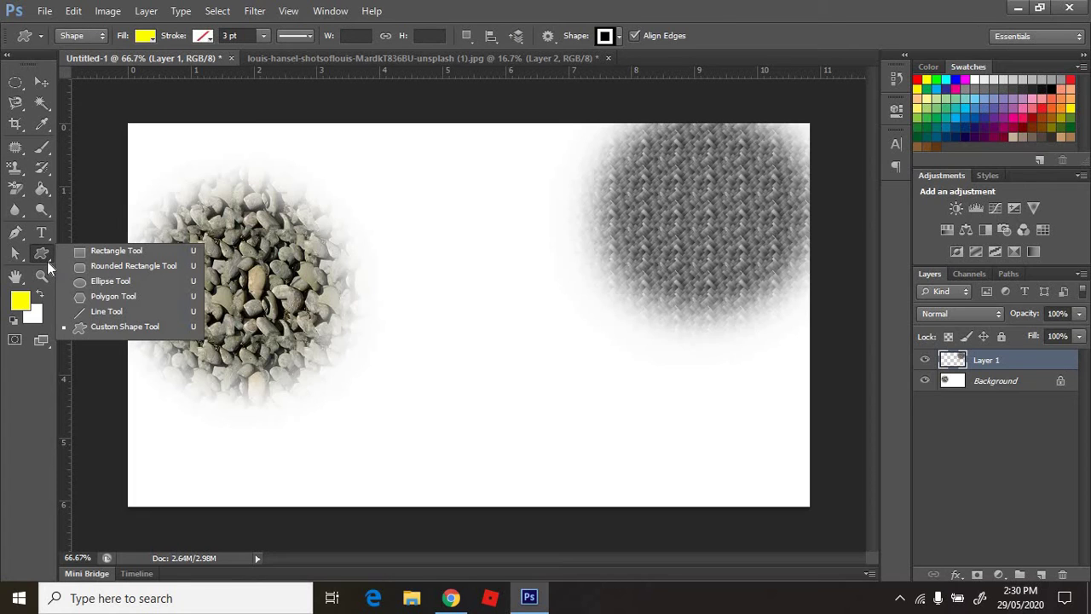
left_click(144, 329)
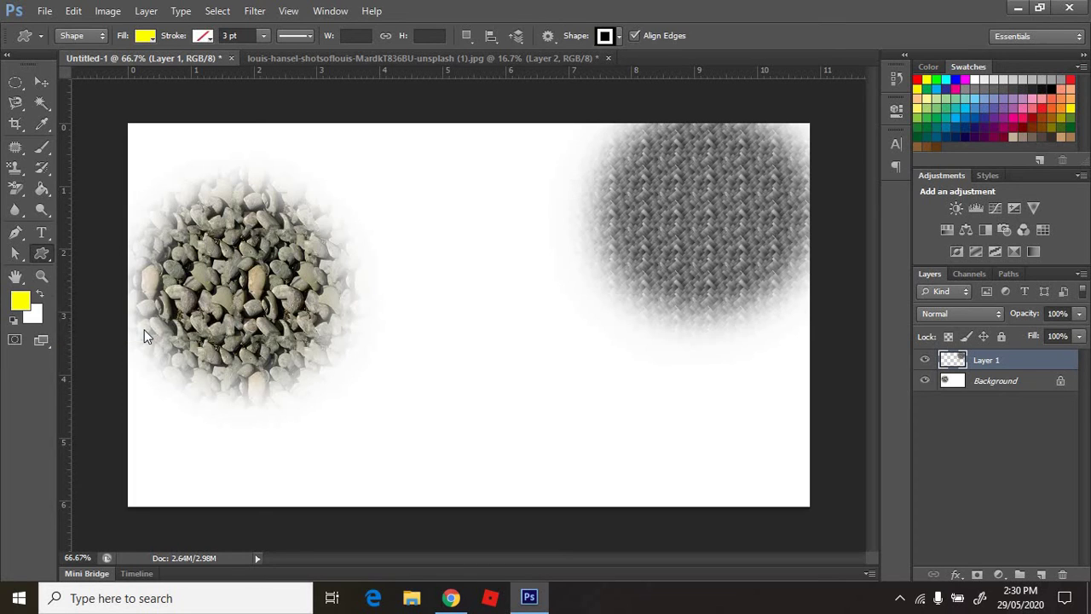
left_click(618, 39)
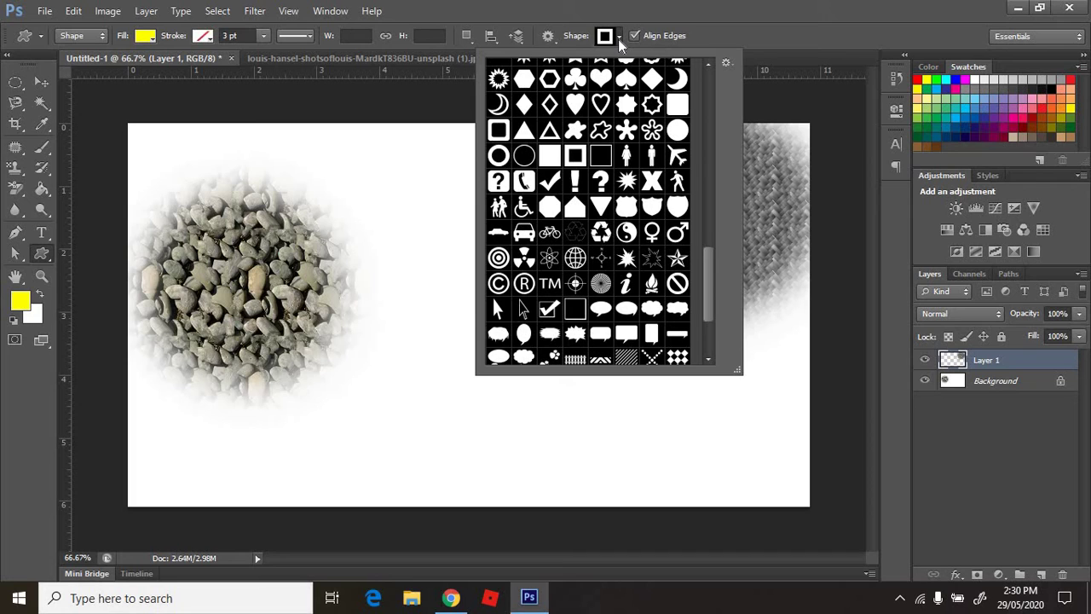
double_click(576, 155)
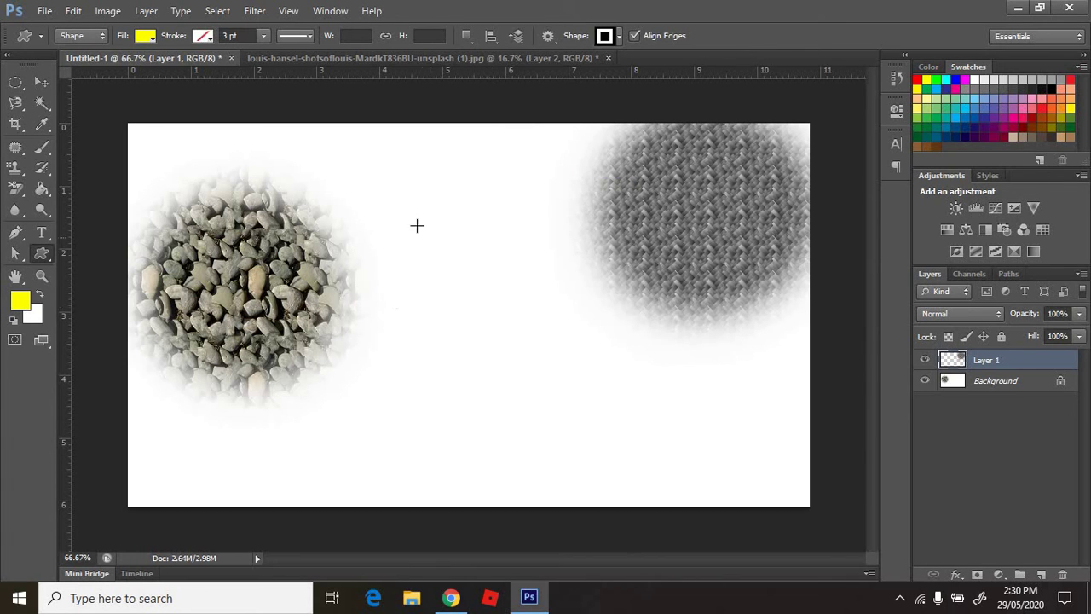
left_click_drag(397, 186, 646, 462)
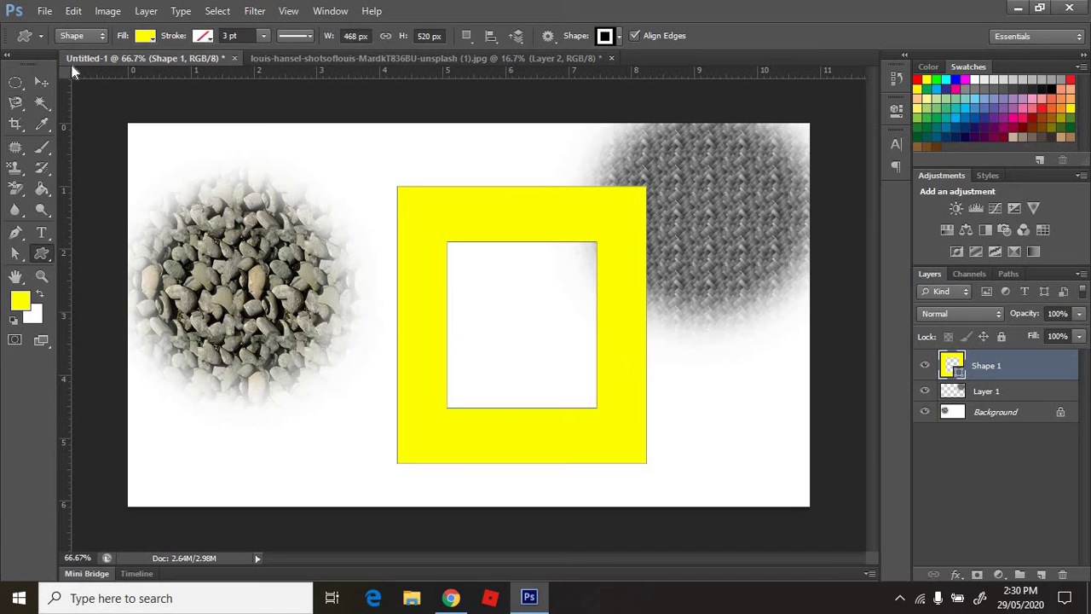
Nudge the yellow frame up and left, and show its Shape 1 Shape Path in Paths.
left_click(45, 84)
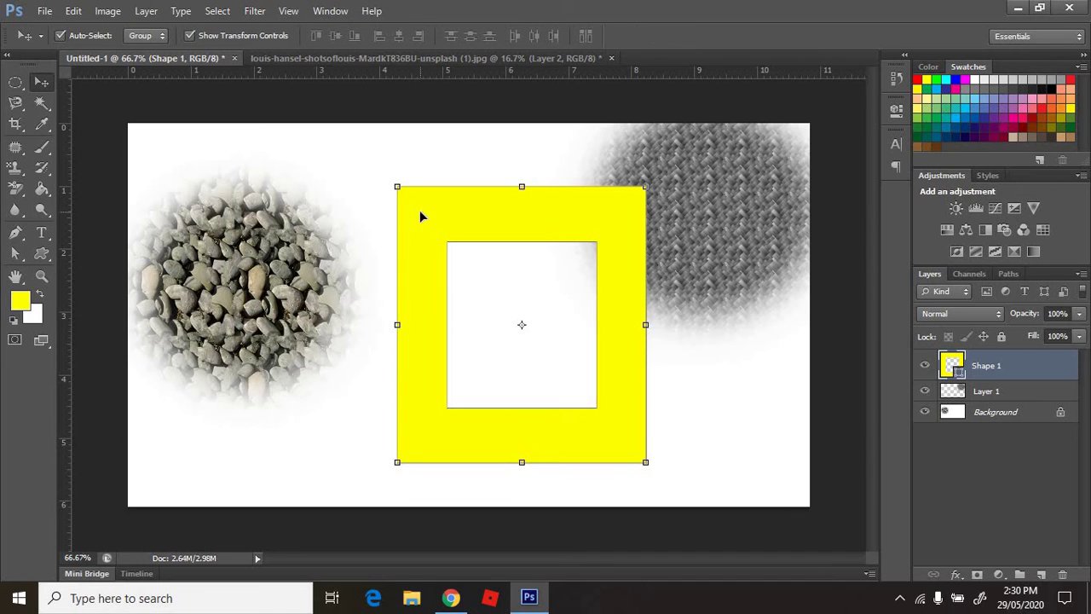
left_click_drag(413, 213, 371, 194)
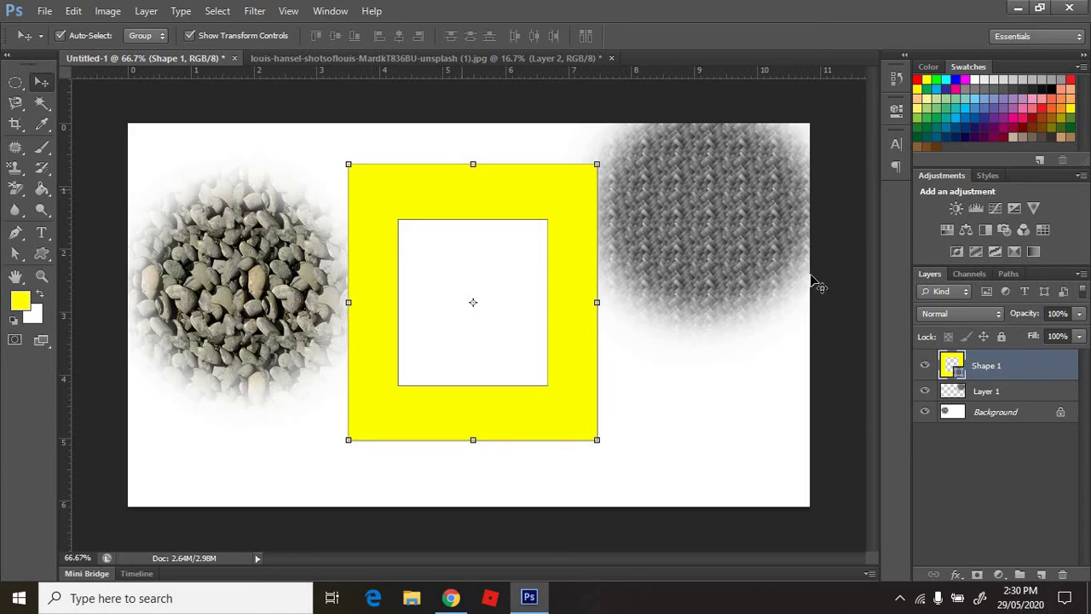
left_click(1009, 273)
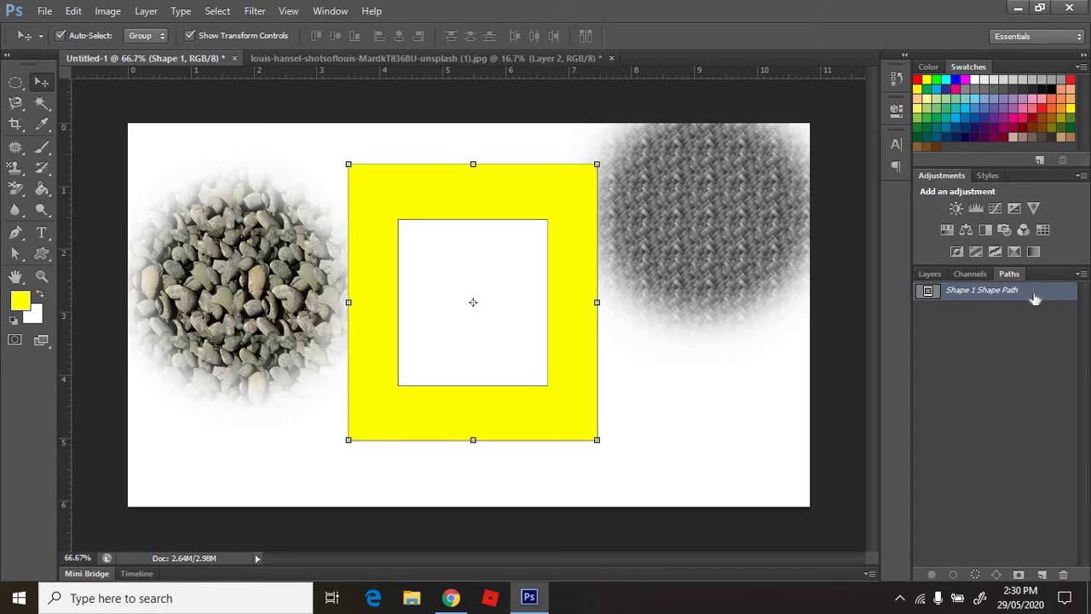
Load the Shape 1 Shape Path as an active selection via Make Selection.
right_click(1035, 296)
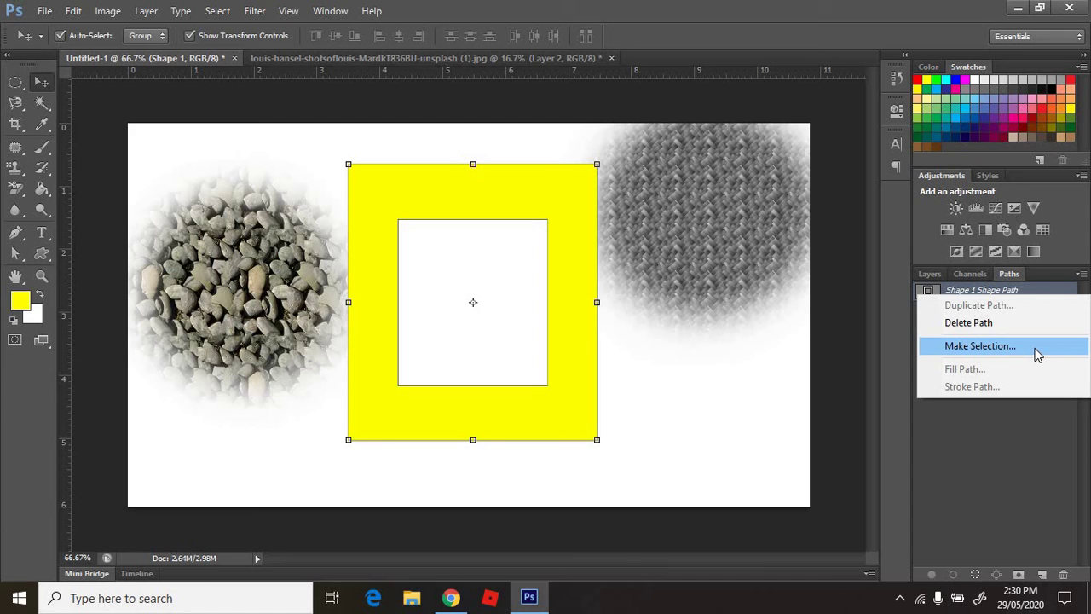
left_click(1035, 348)
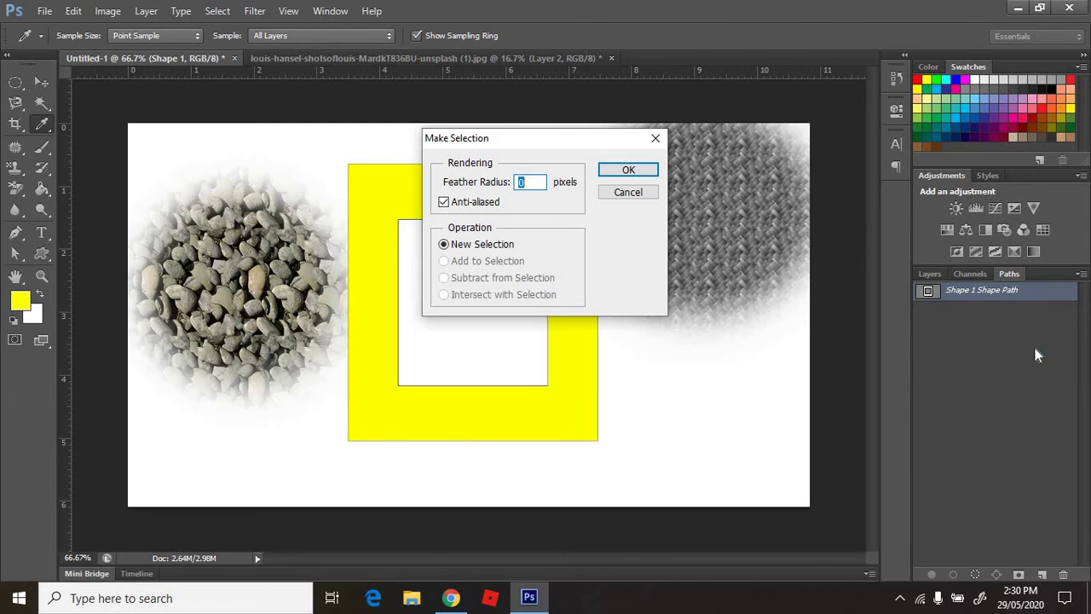
left_click(637, 168)
key("v")
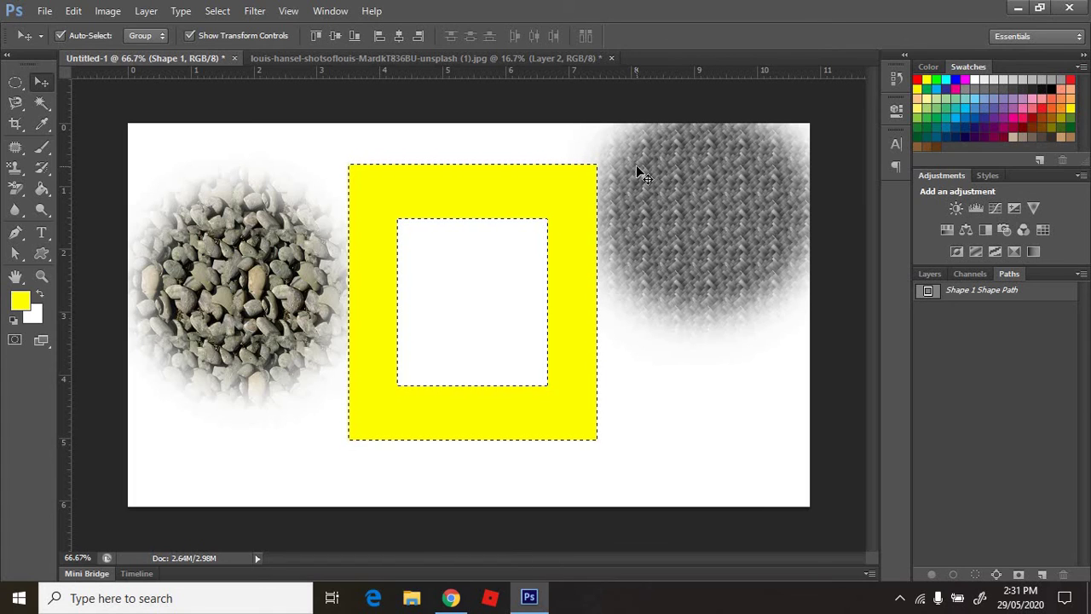
left_click(931, 275)
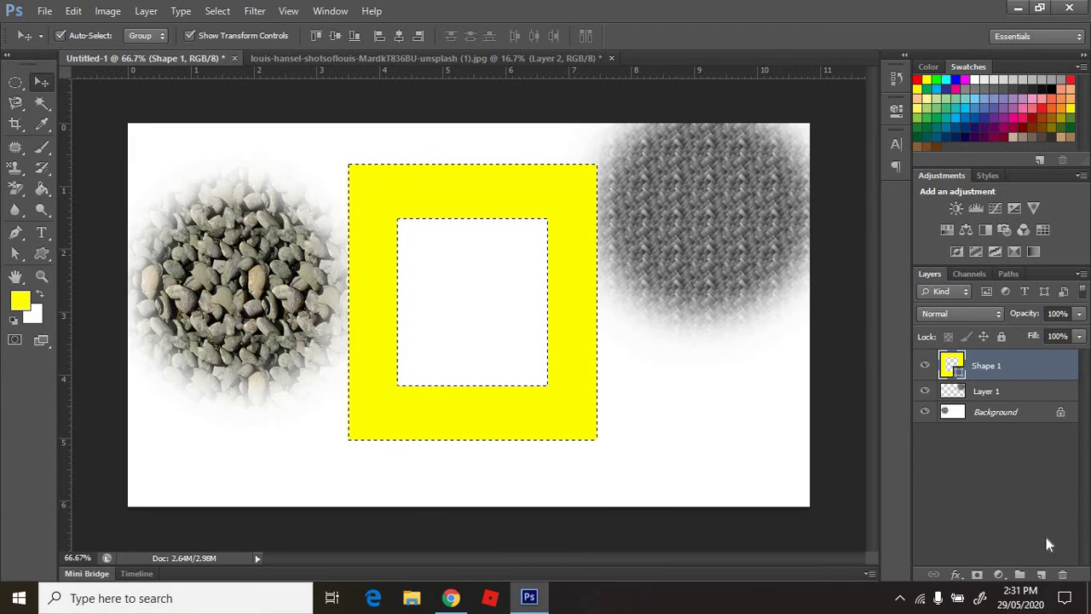
On a new Layer 2, paint the frame selection with the red pebble pattern using Pattern Stamp.
left_click(1040, 574)
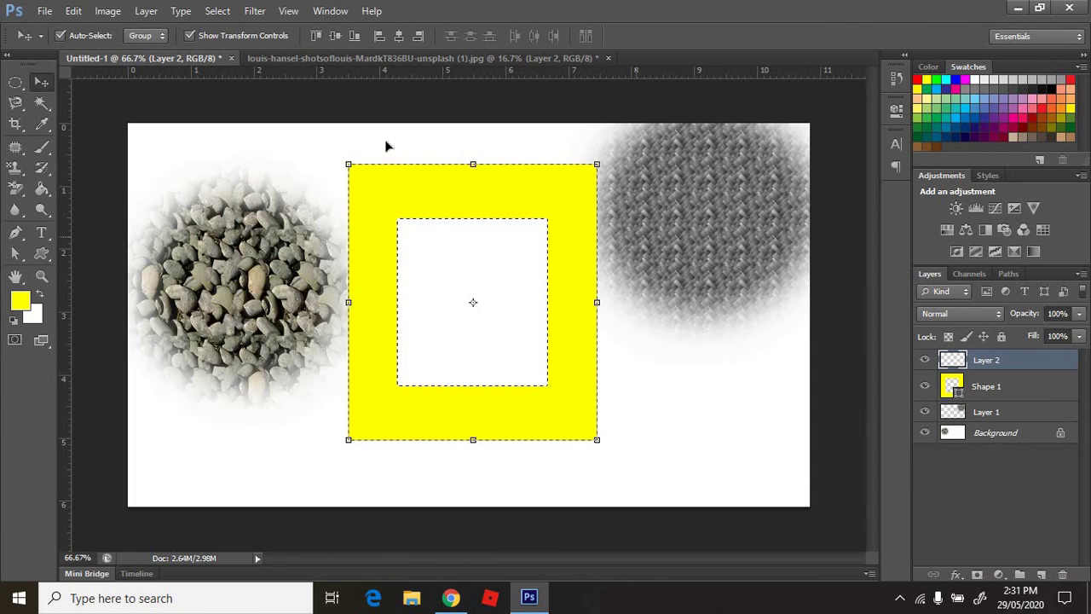
left_click(48, 260)
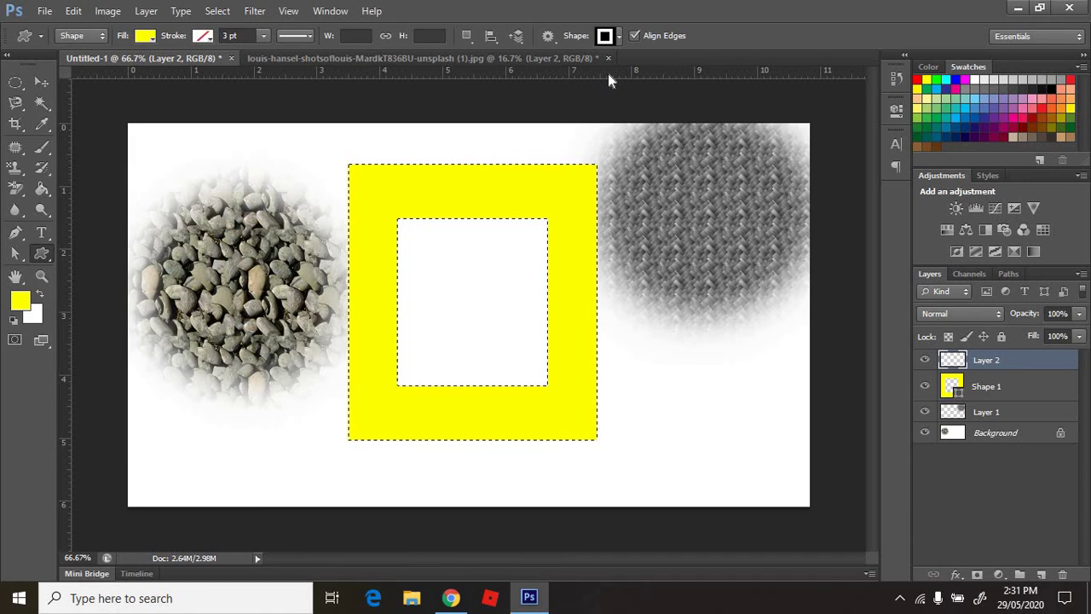
left_click(17, 168)
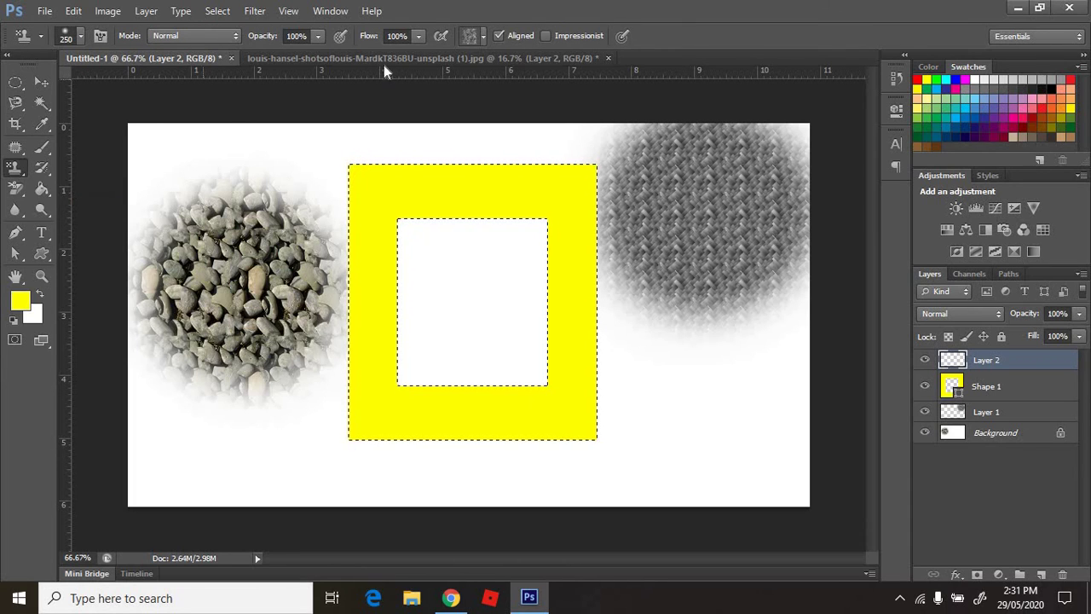
left_click(483, 34)
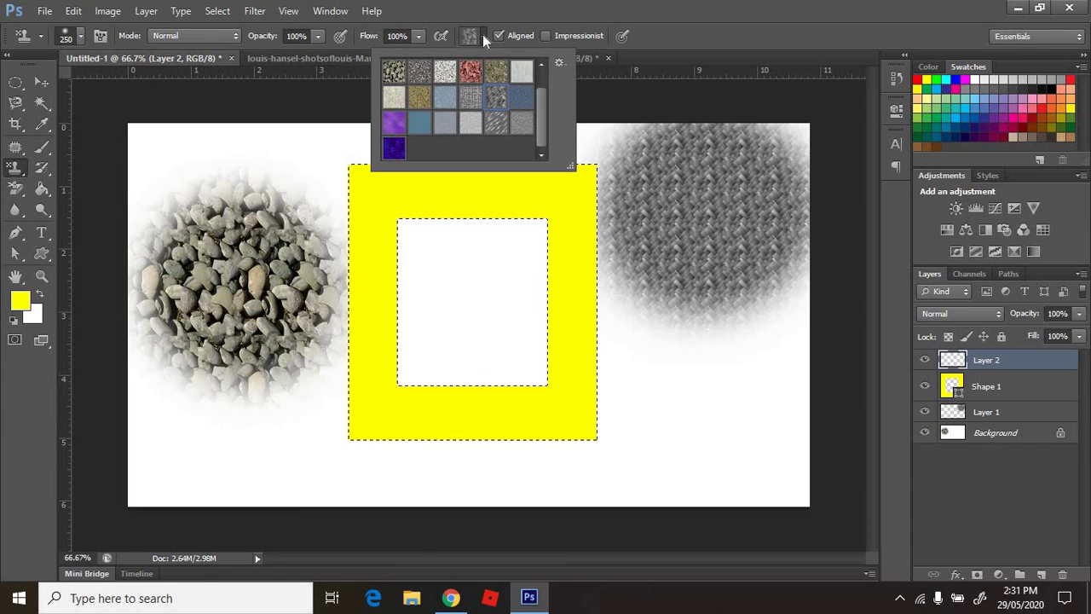
left_click(471, 76)
double_click(471, 77)
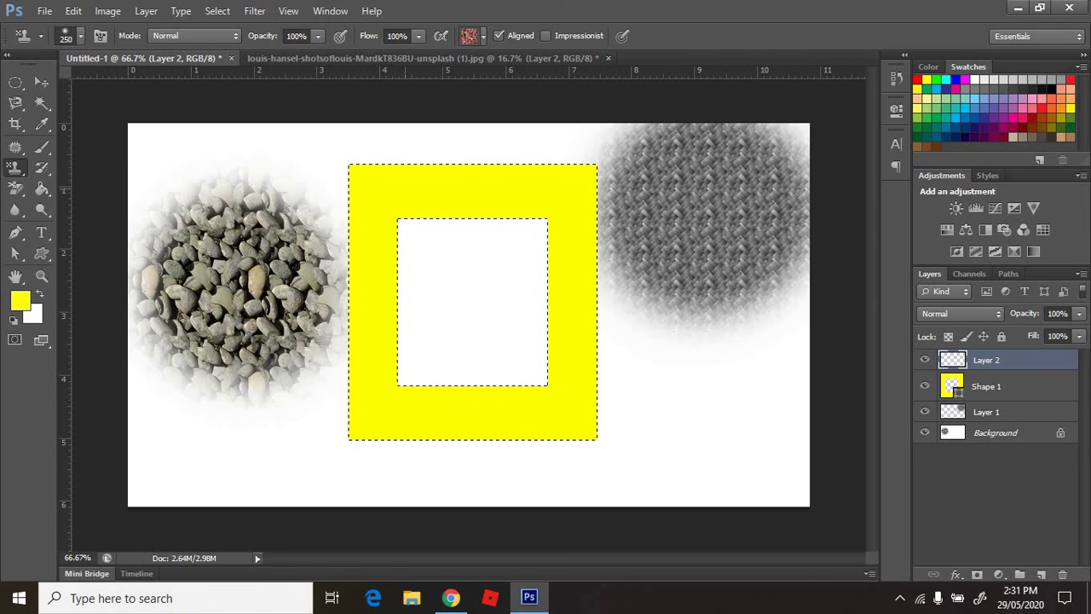
mouse_move(375, 183)
left_mouse_down()
mouse_move(443, 187)
mouse_move(366, 289)
mouse_move(511, 196)
mouse_move(566, 192)
mouse_move(571, 375)
mouse_move(512, 418)
mouse_move(375, 401)
mouse_move(375, 431)
mouse_move(371, 294)
left_mouse_up()
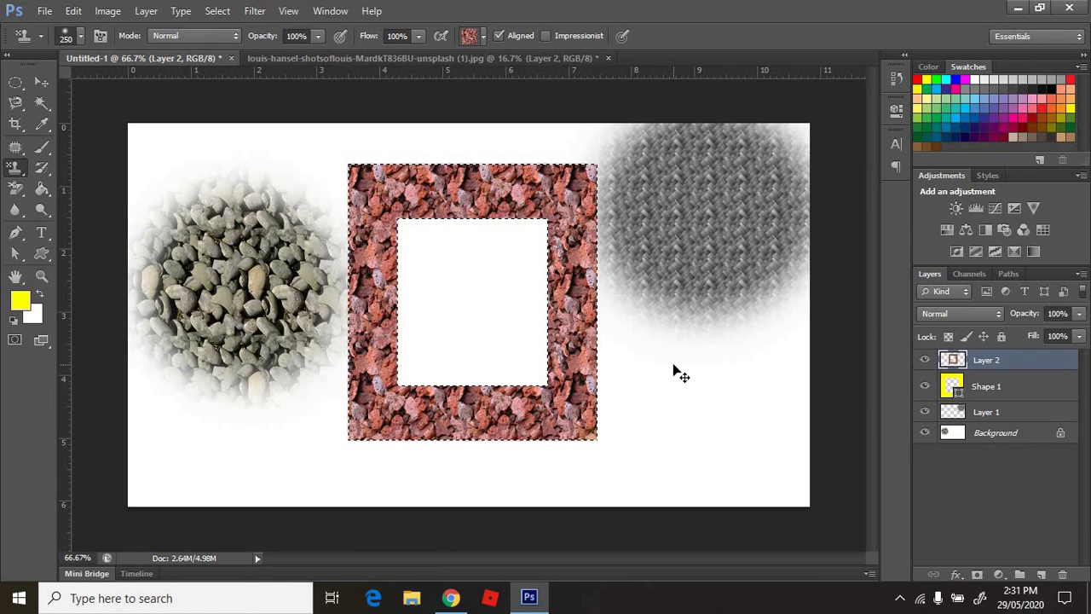
Deselect the frame and shift the red stone frame down and left.
key("ctrl+d")
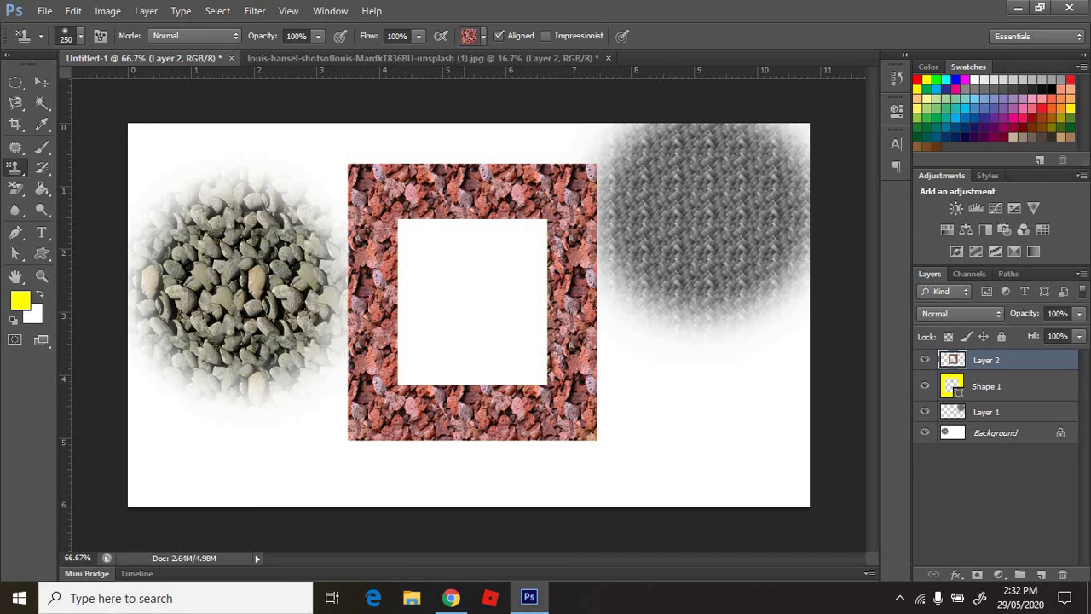
left_click(44, 83)
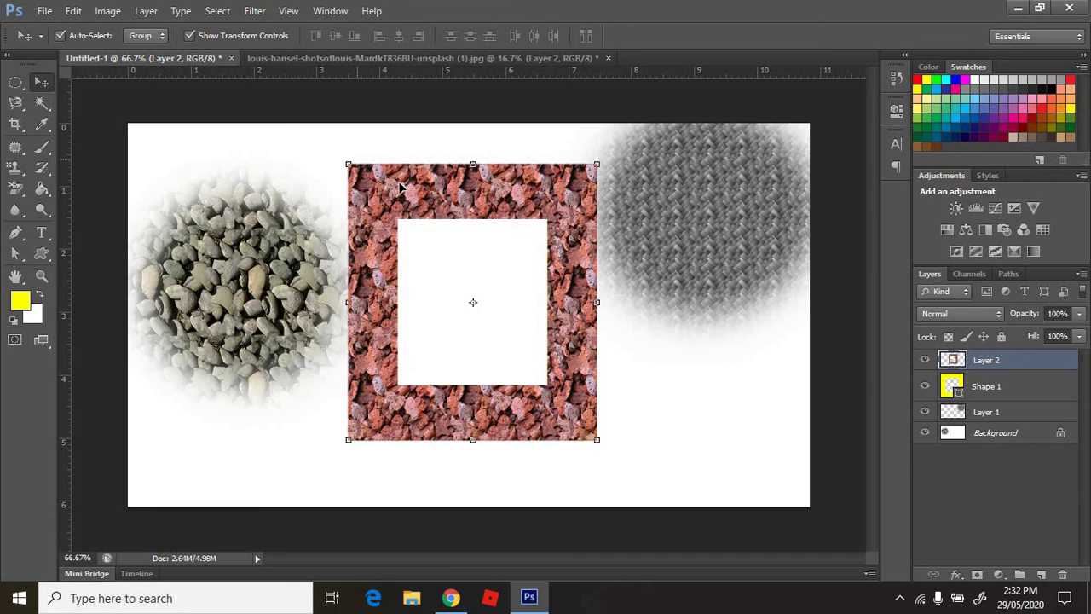
mouse_move(400, 186)
left_mouse_down()
mouse_move(181, 217)
mouse_move(105, 207)
left_mouse_up()
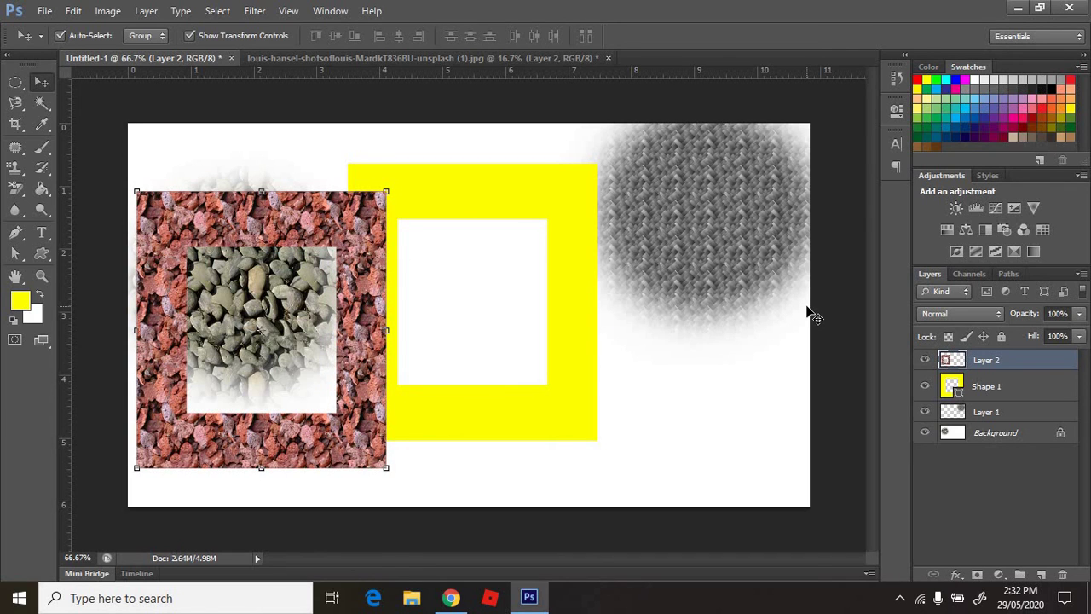
Delete the yellow Shape 1 layer and move the red stone frame to the canvas centre.
left_click(1014, 393)
key("Delete")
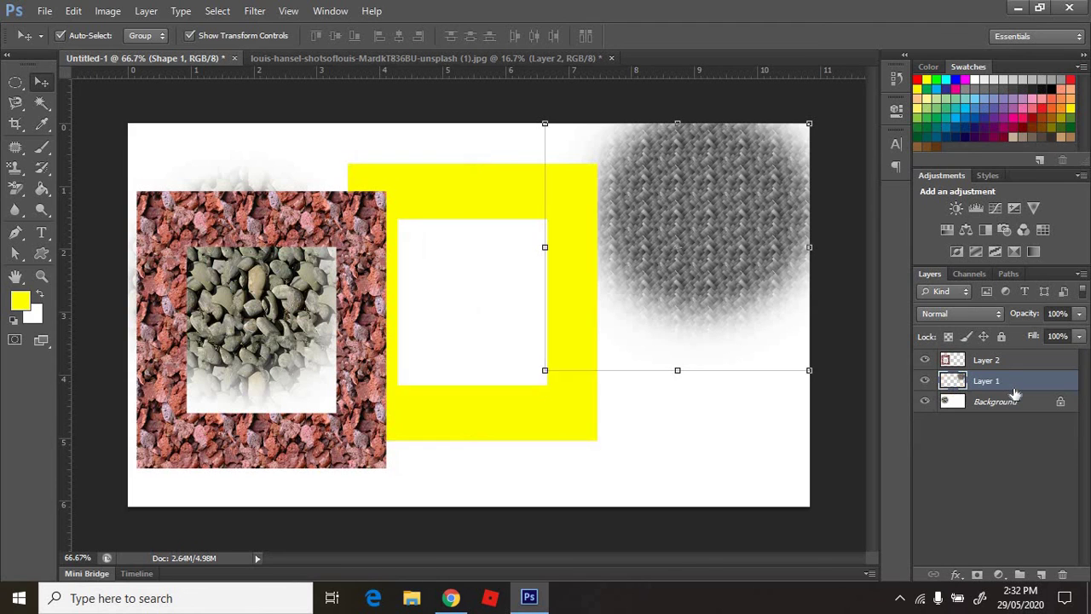
left_click_drag(368, 284, 554, 280)
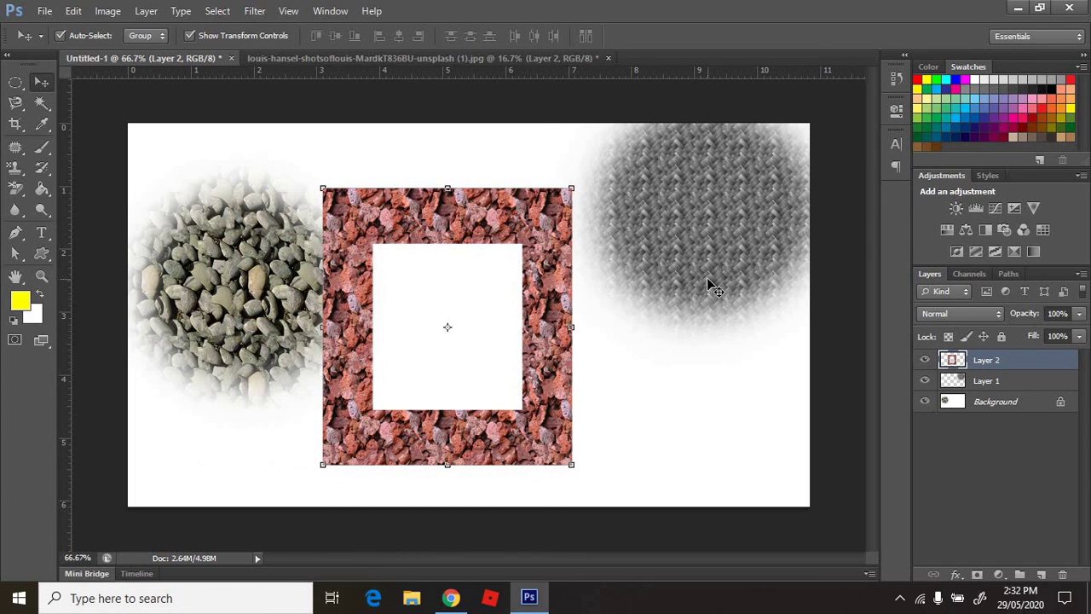
Scale the woven circle to about 42% by 45%, place it right of the frame, then nudge the frame up-right.
left_click(706, 277)
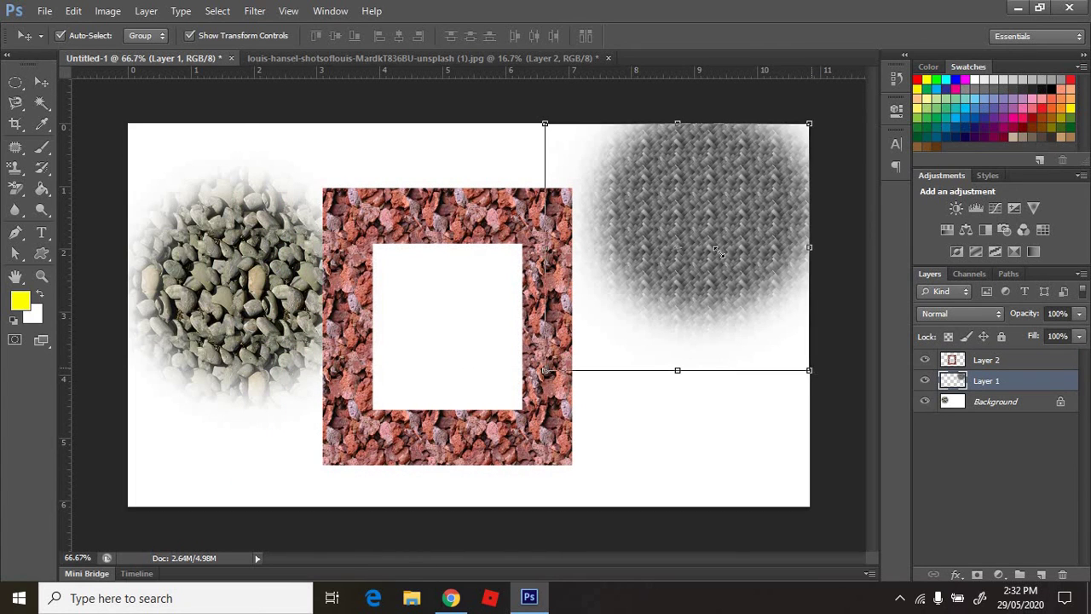
left_click_drag(811, 370, 657, 232)
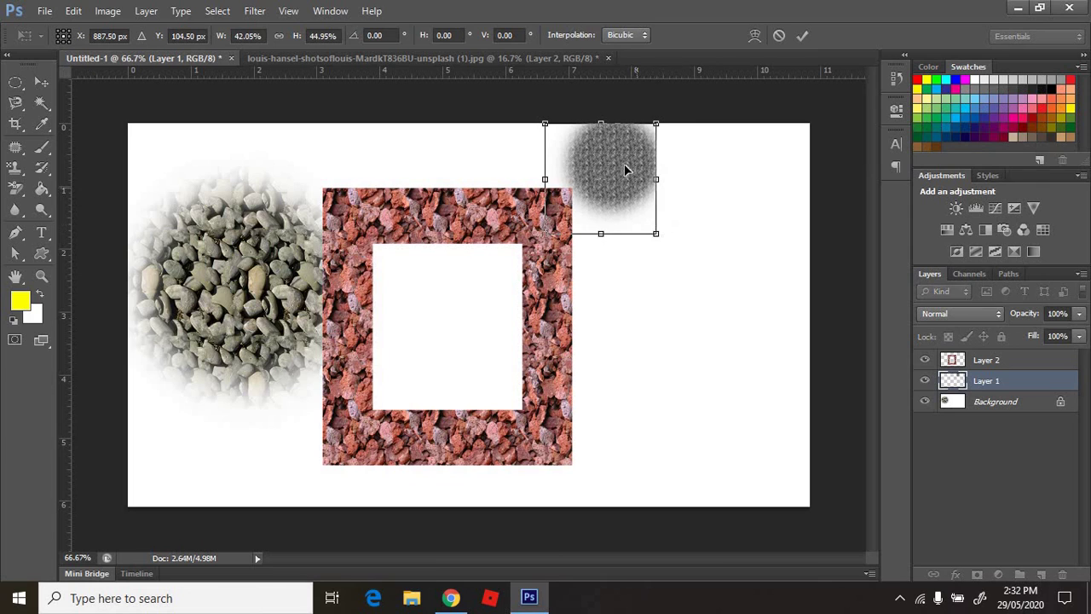
left_click_drag(633, 146, 726, 270)
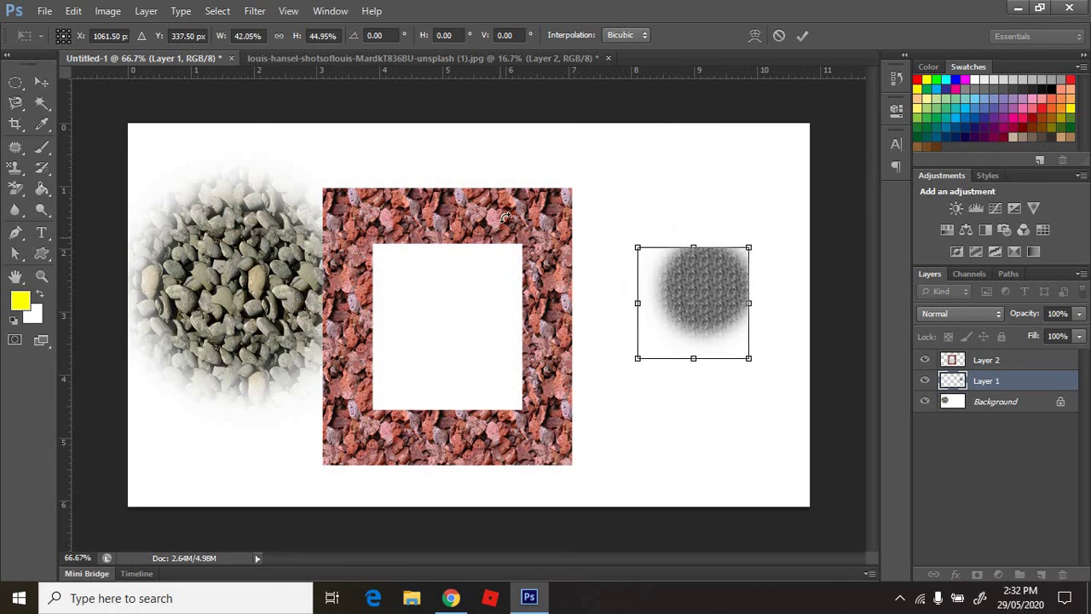
key("Return")
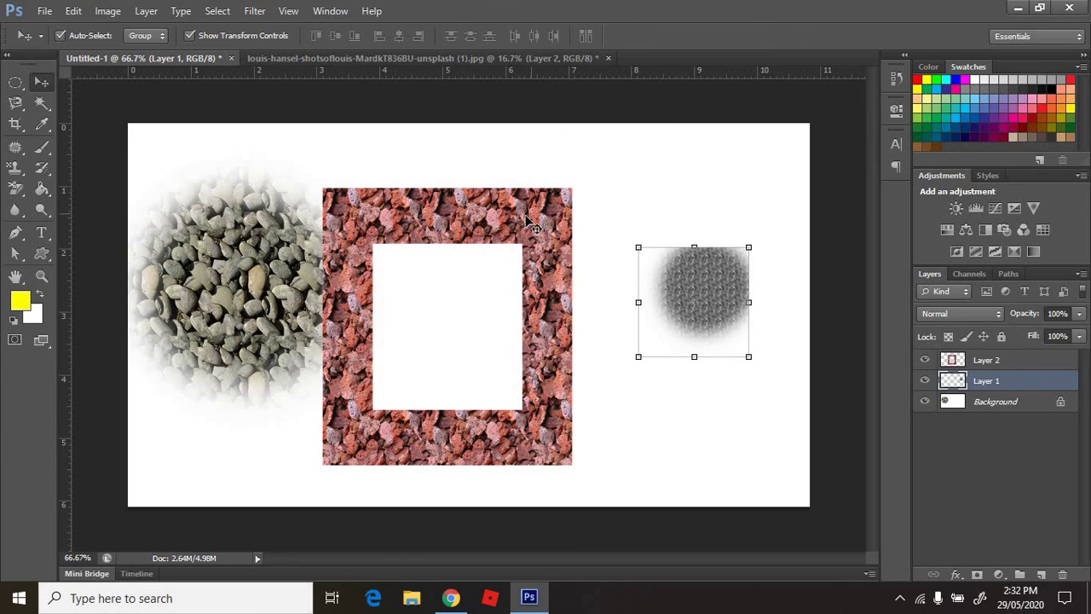
left_click_drag(532, 213, 576, 187)
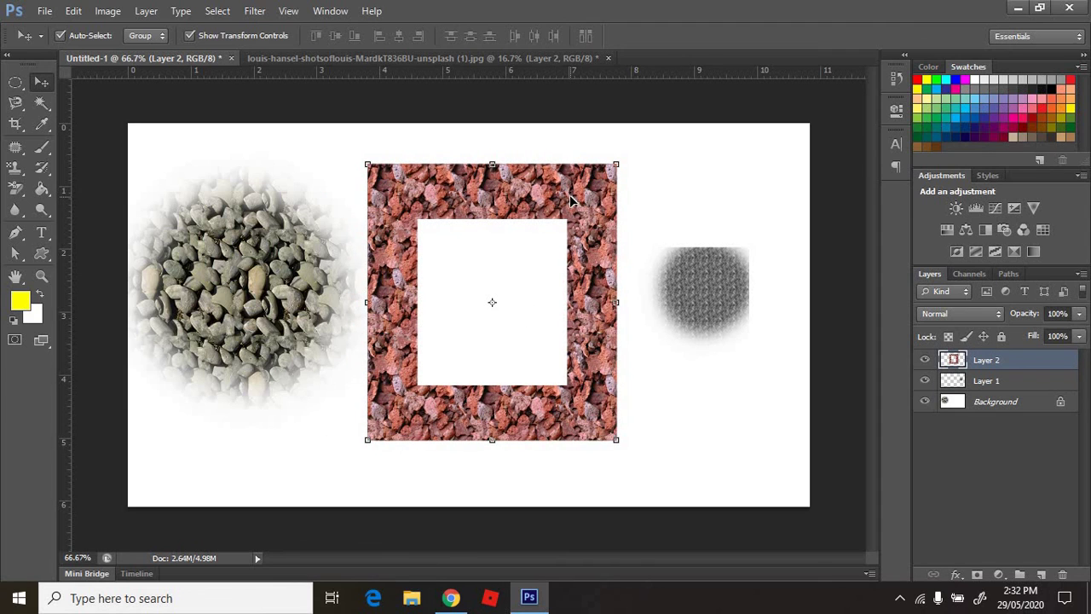